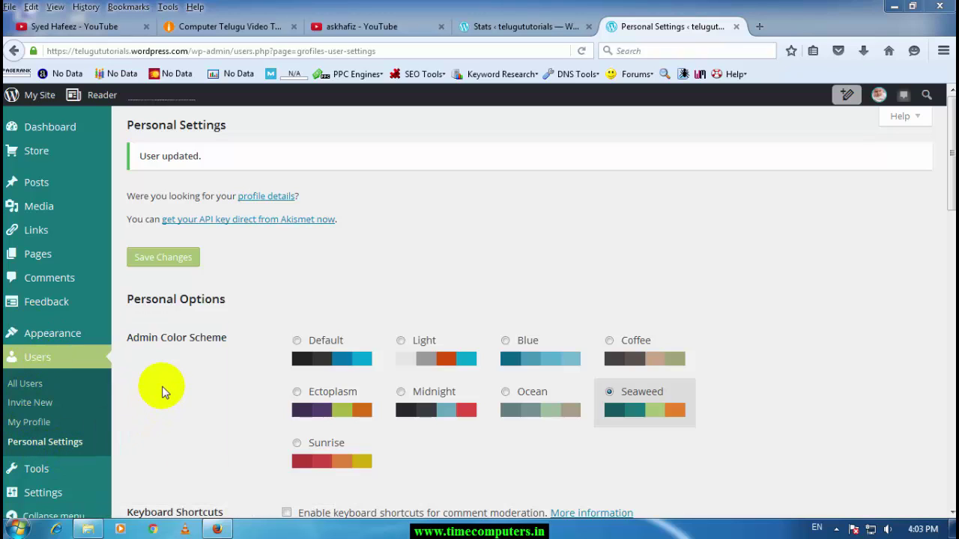
Review the Personal Options and the web address of the telugututorials Personal Settings page
{"action": "scroll", "coordinate": [184, 439], "scroll_direction": "down", "scroll_amount": 5}
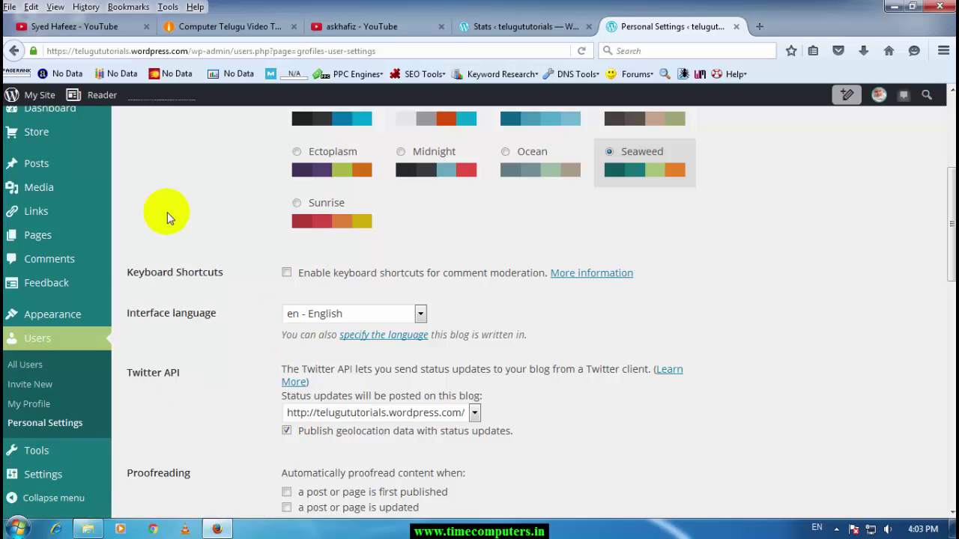
{"action": "scroll", "coordinate": [168, 218], "scroll_direction": "up", "scroll_amount": 2}
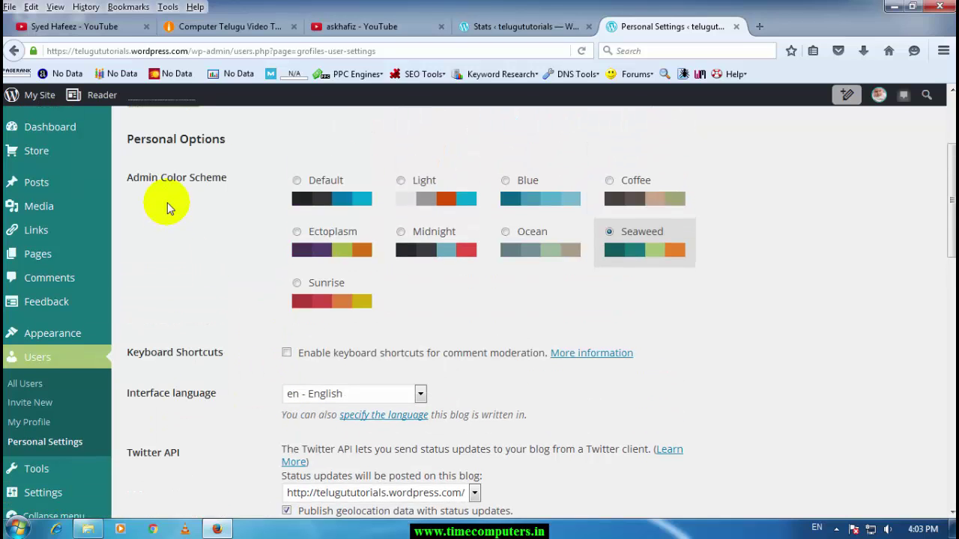
{"action": "left_click", "coordinate": [133, 51]}
{"action": "left_click", "coordinate": [122, 51]}
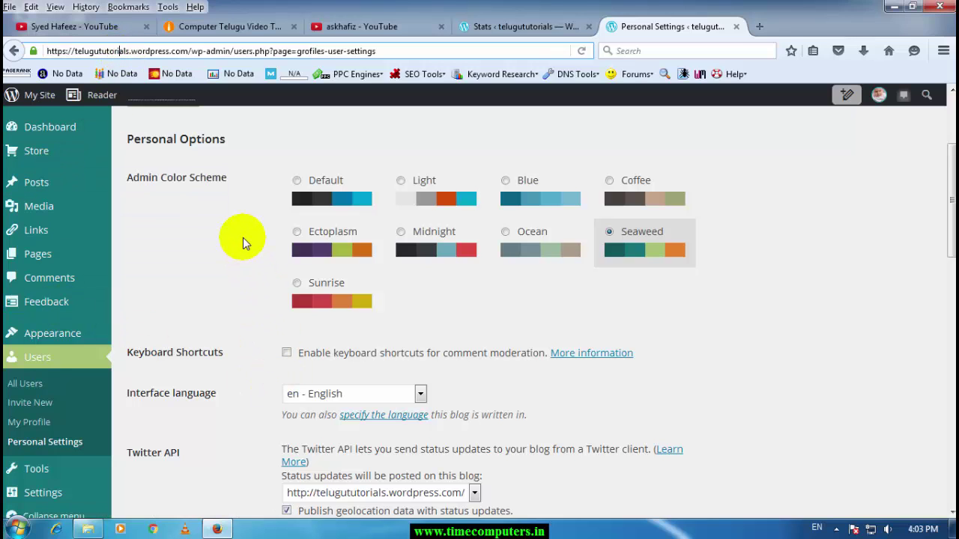
Load the WordPress admin dashboard at timecomputers.in/wp-admin in a new browser tab
{"action": "left_click", "coordinate": [759, 27]}
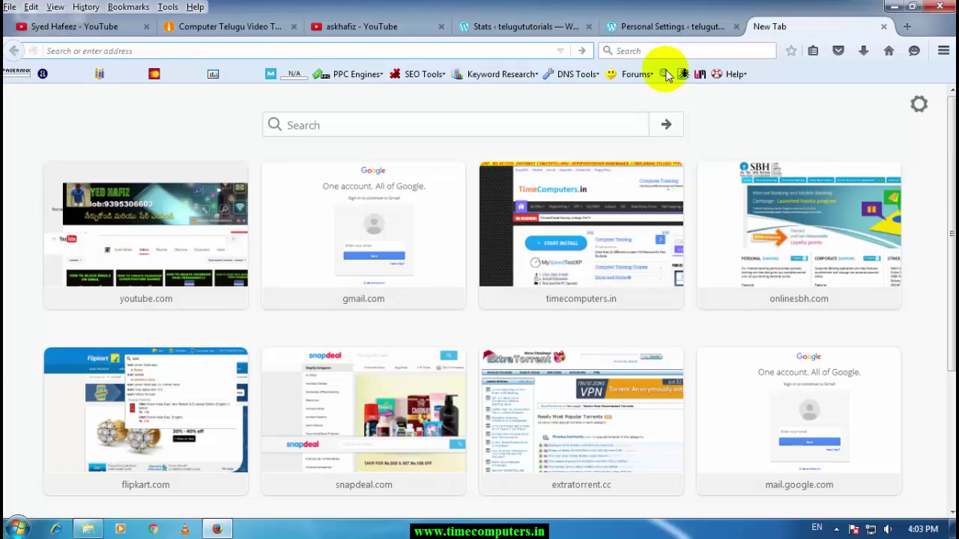
{"action": "type", "text": "timecomputers.in/"}
{"action": "left_click", "coordinate": [282, 53]}
{"action": "type", "text": "wp-admin"}
{"action": "key", "text": "Return"}
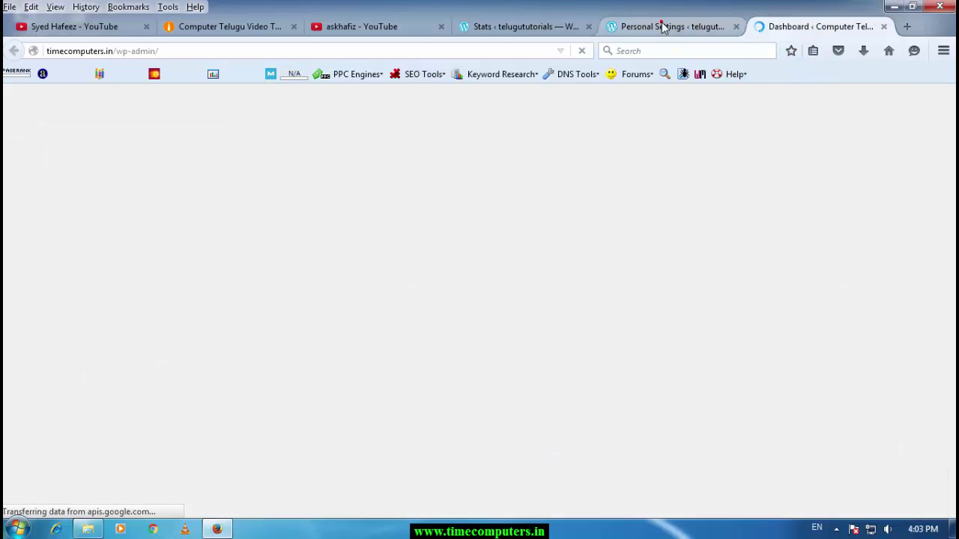
Compare the admin menu entries of the telugututorials dashboard with those of the timecomputers.in dashboard
{"action": "left_click", "coordinate": [662, 27]}
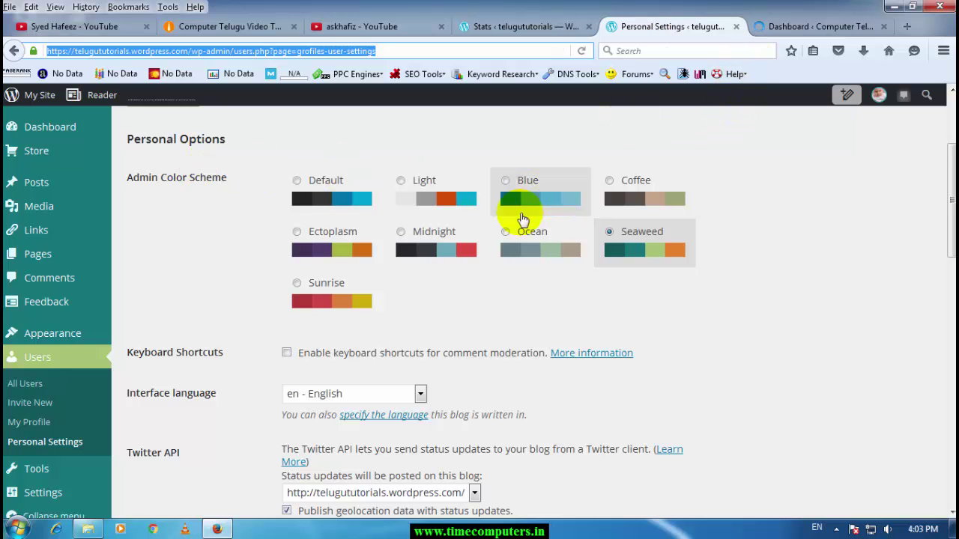
{"action": "left_click", "coordinate": [805, 27]}
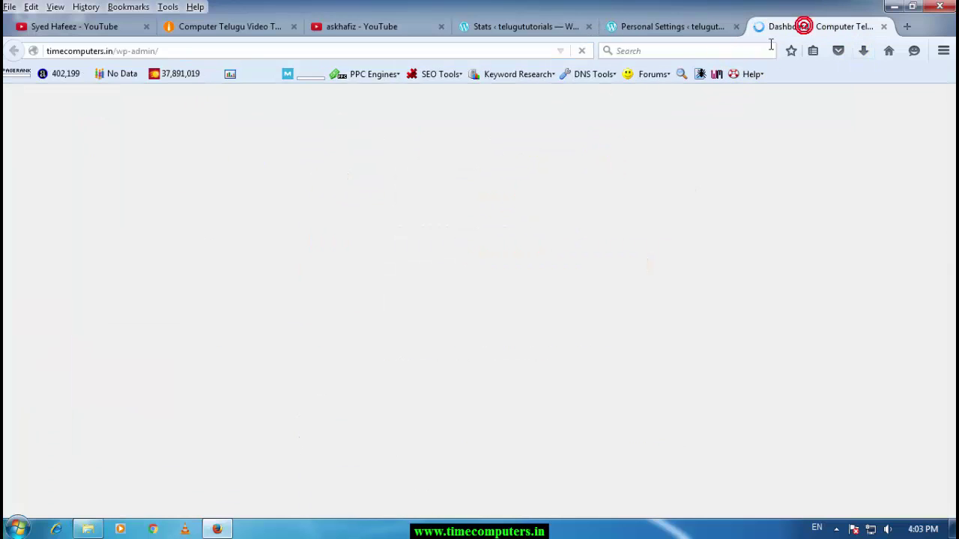
{"action": "left_click", "coordinate": [209, 53]}
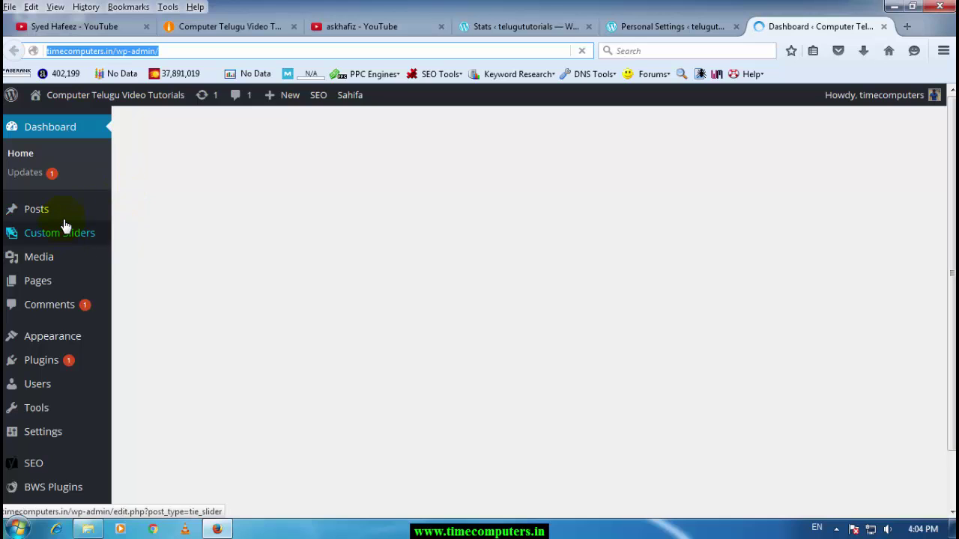
{"action": "left_click", "coordinate": [641, 26]}
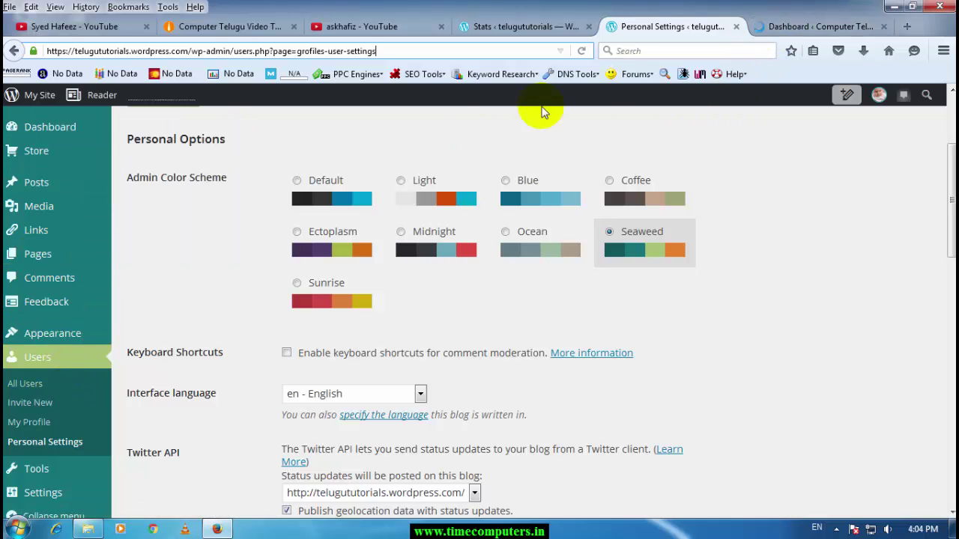
{"action": "mouse_move", "coordinate": [36, 180]}
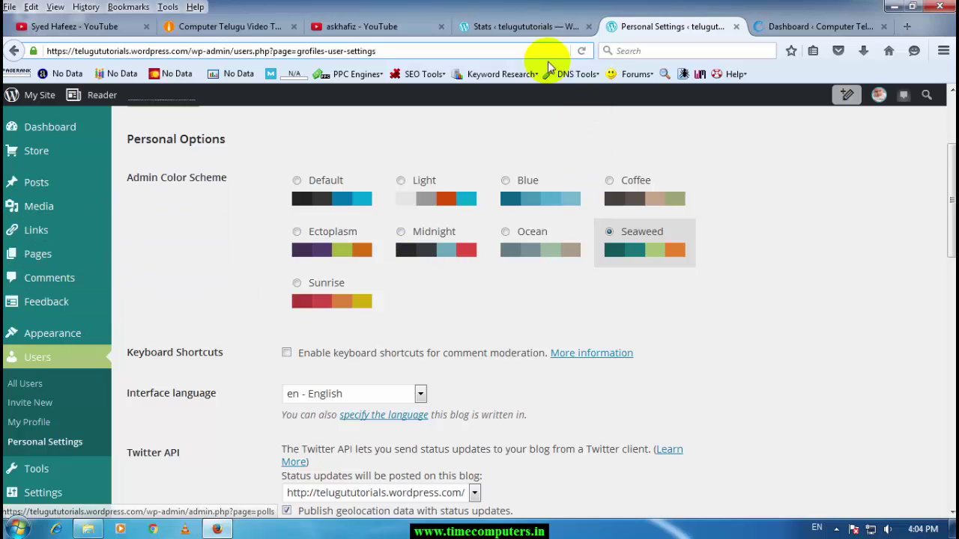
{"action": "left_click", "coordinate": [786, 28]}
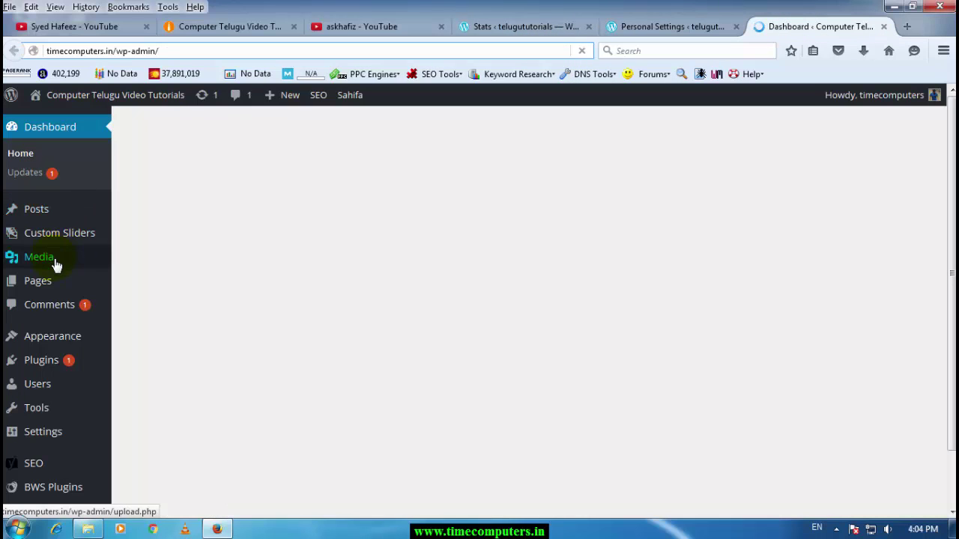
{"action": "scroll", "coordinate": [67, 417], "scroll_direction": "down", "scroll_amount": 2}
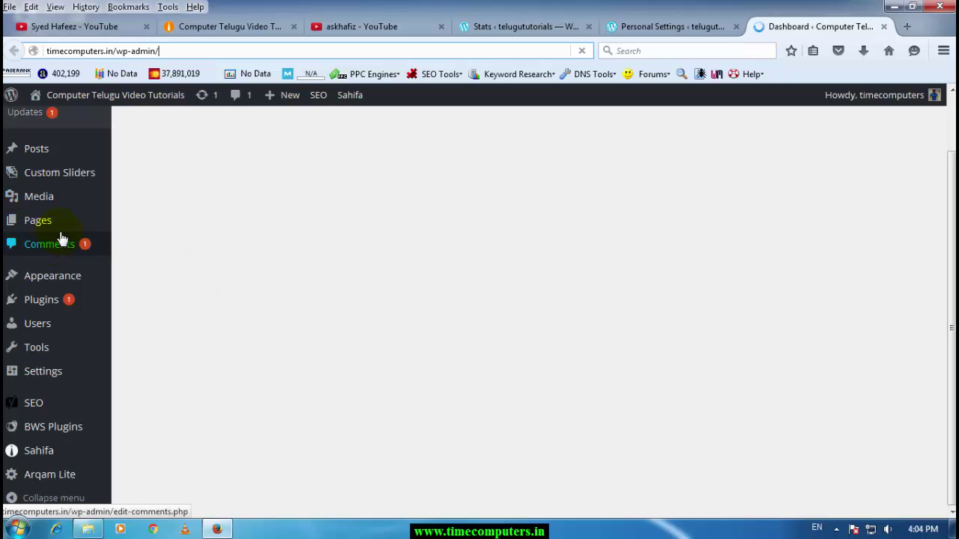
{"action": "left_click", "coordinate": [665, 27]}
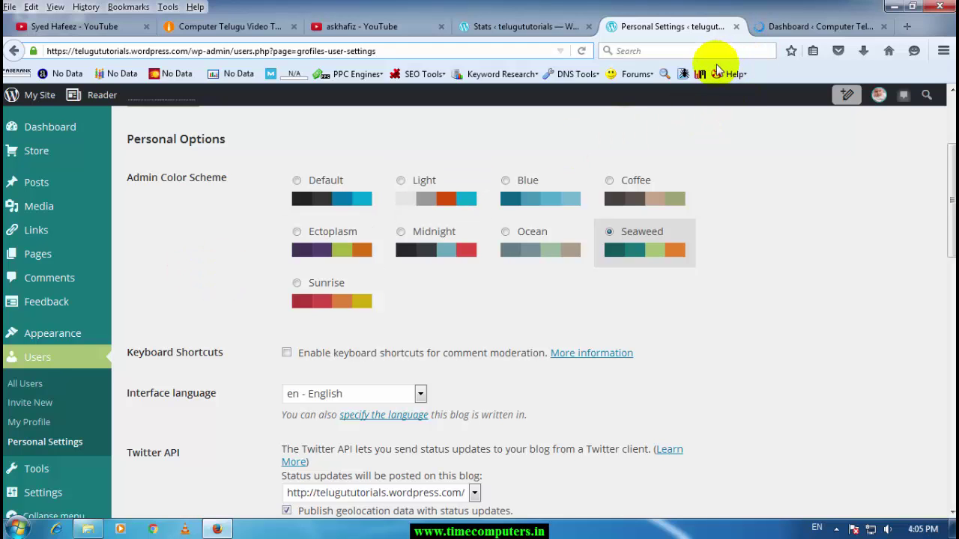
{"action": "left_click", "coordinate": [779, 28]}
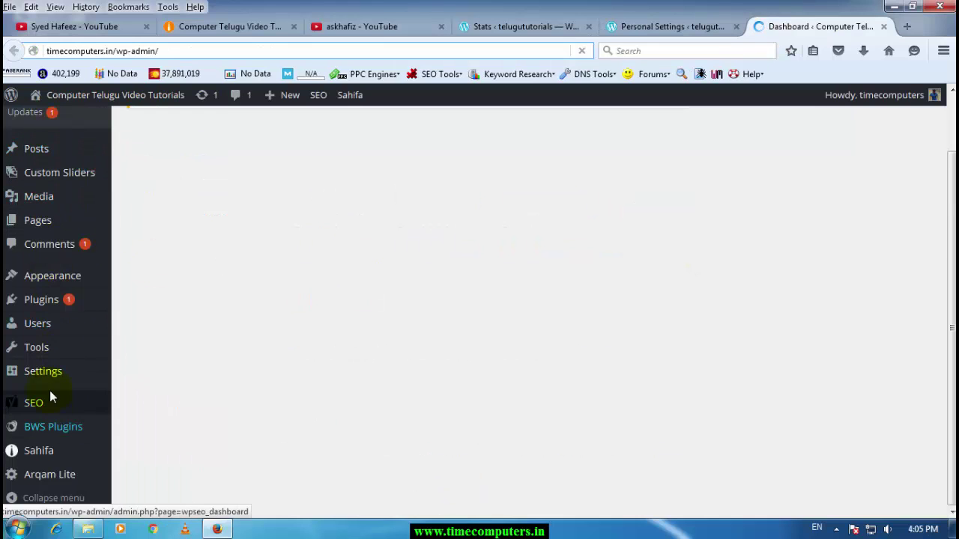
{"action": "left_click", "coordinate": [675, 26]}
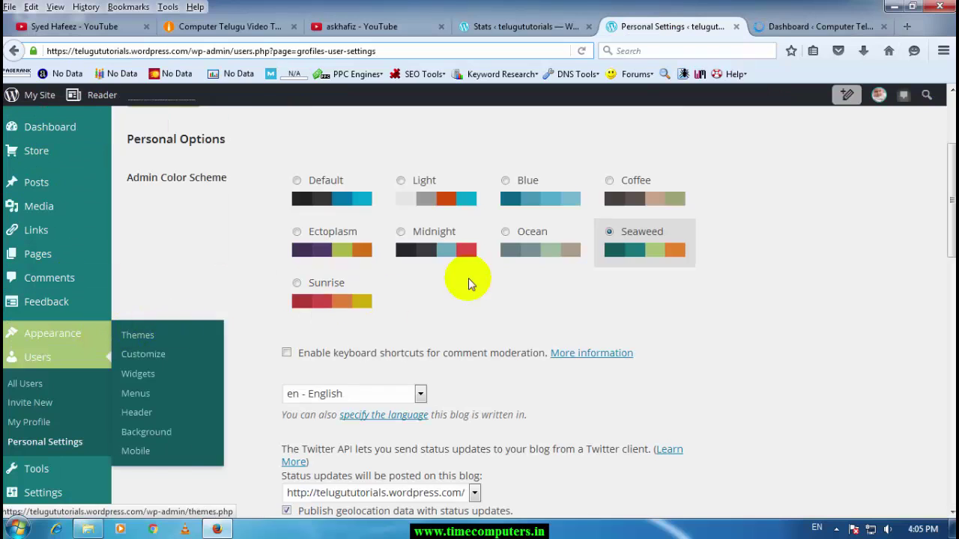
{"action": "left_click", "coordinate": [781, 28]}
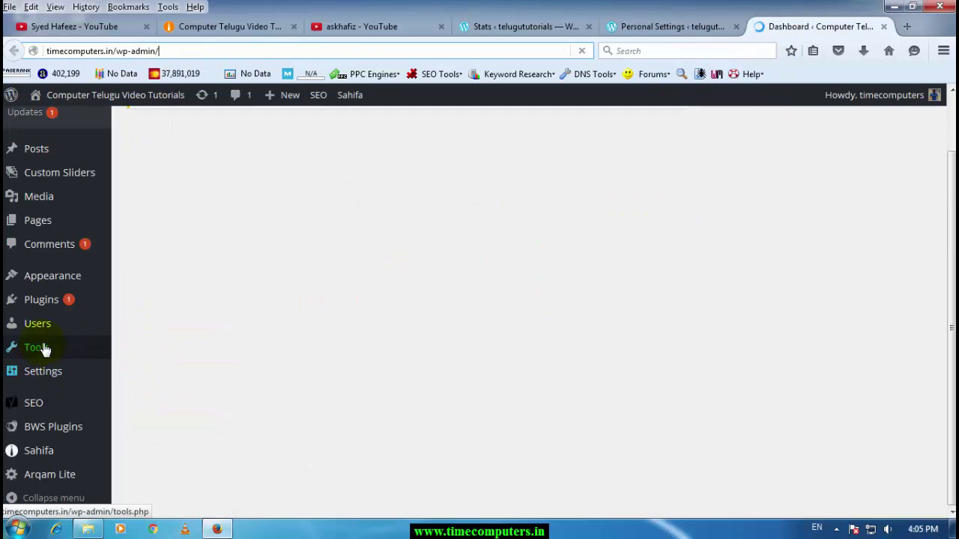
Open the General Settings page on both the timecomputers.in and the telugututorials dashboards
{"action": "left_click", "coordinate": [42, 372]}
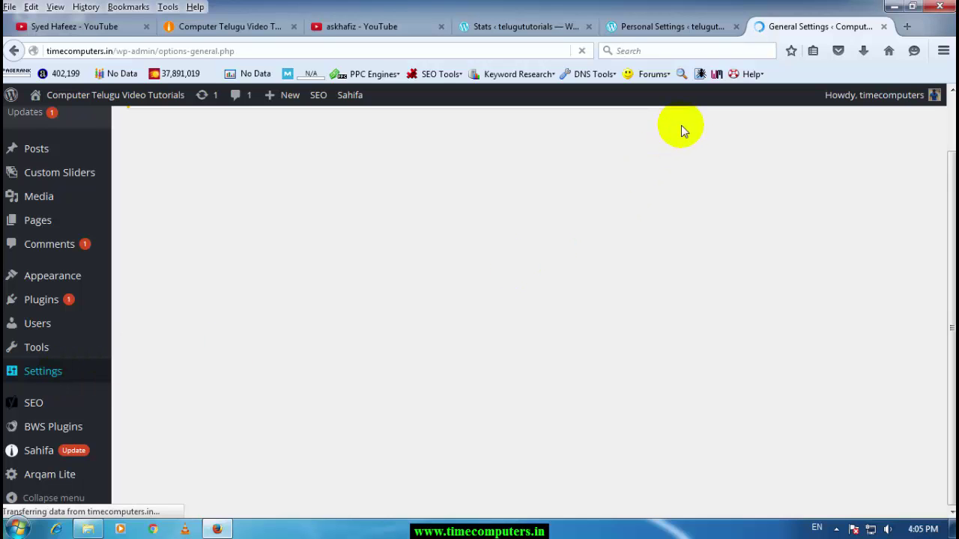
{"action": "scroll", "coordinate": [45, 415], "scroll_direction": "down", "scroll_amount": 2}
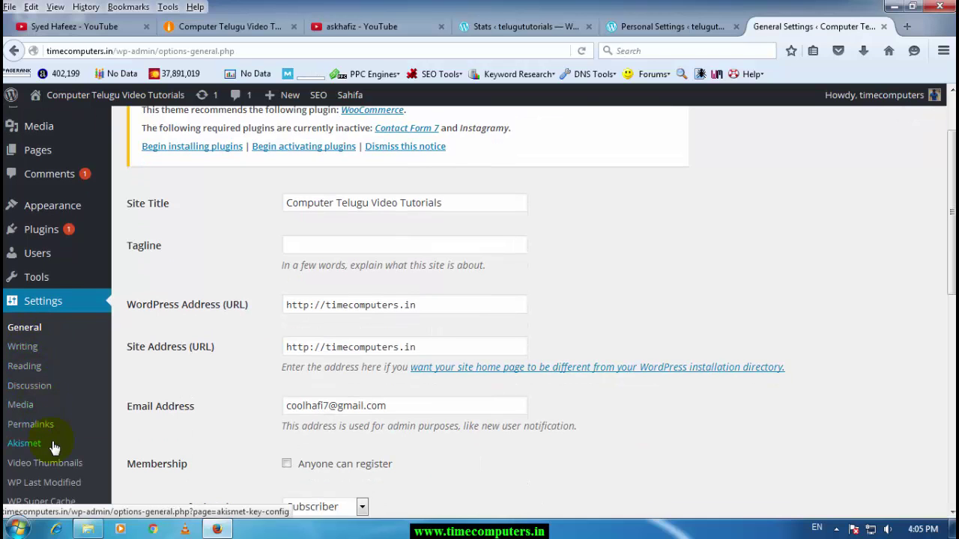
{"action": "left_click", "coordinate": [661, 32]}
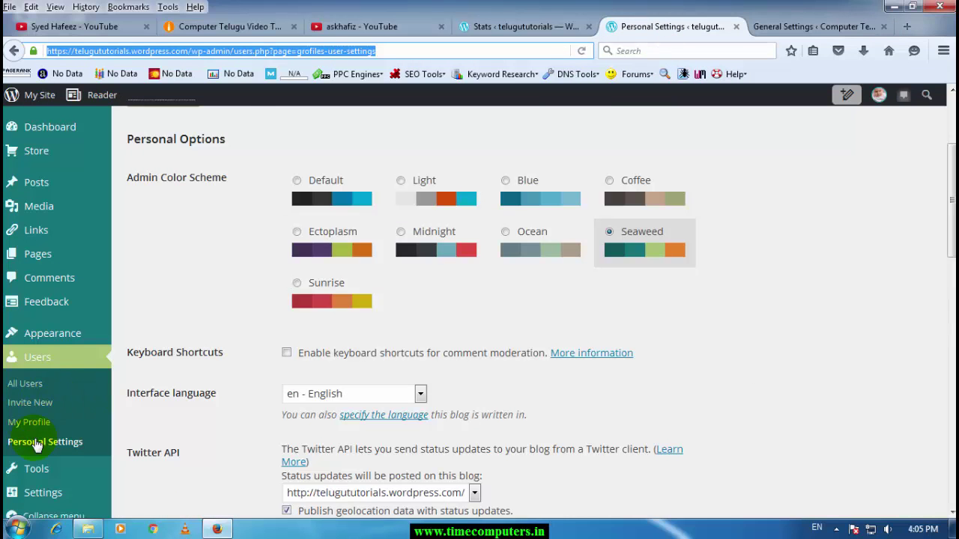
{"action": "scroll", "coordinate": [30, 464], "scroll_direction": "down", "scroll_amount": 6}
{"action": "left_click", "coordinate": [48, 473]}
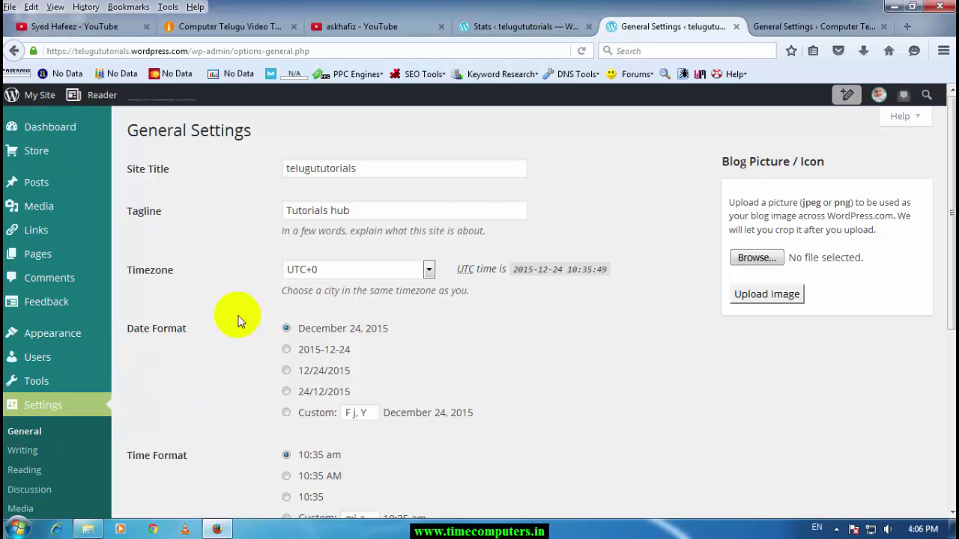
Examine the telugututorials General Settings, its settings sub-pages and the Site Title field, comparing them with timecomputers.in
{"action": "scroll", "coordinate": [193, 358], "scroll_direction": "down", "scroll_amount": 2}
{"action": "scroll", "coordinate": [77, 379], "scroll_direction": "down", "scroll_amount": 4}
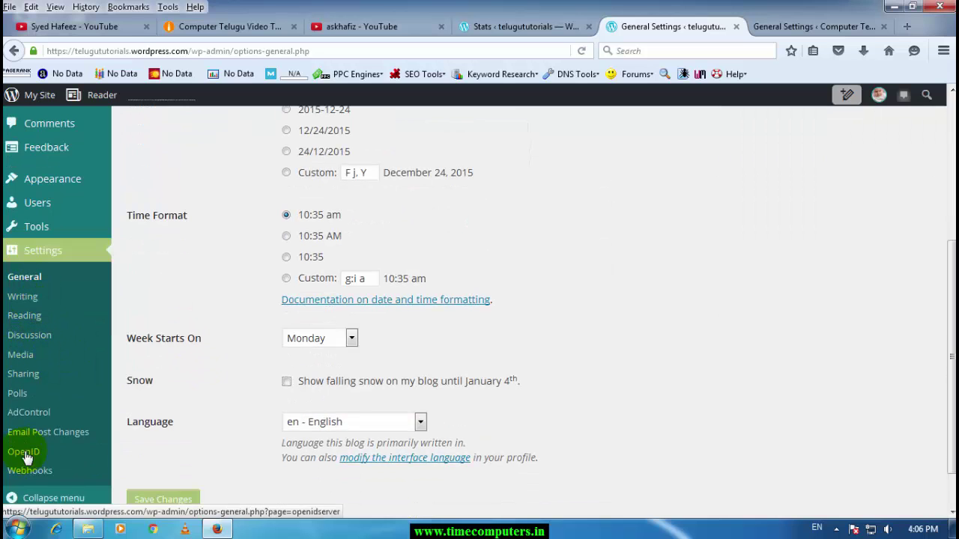
{"action": "scroll", "coordinate": [200, 358], "scroll_direction": "up", "scroll_amount": 1}
{"action": "scroll", "coordinate": [199, 358], "scroll_direction": "up", "scroll_amount": 4}
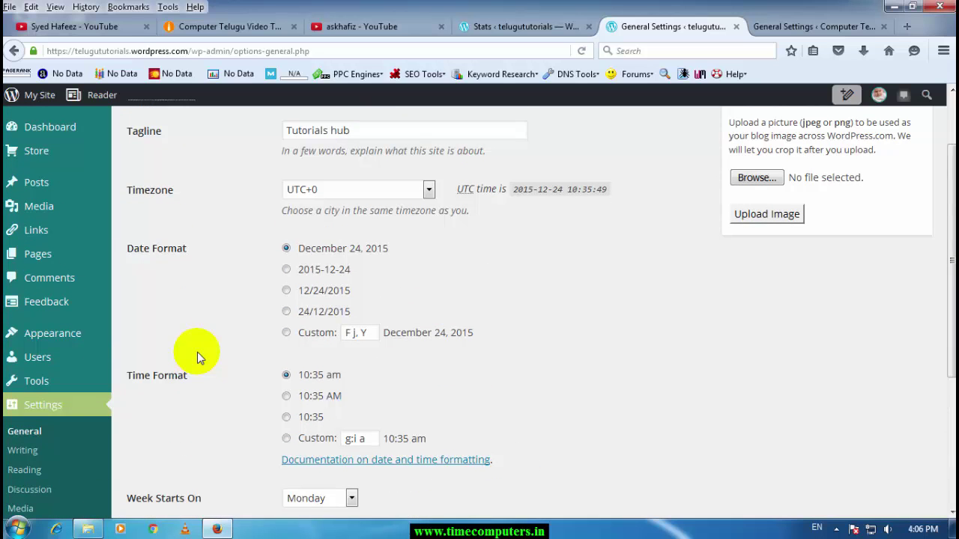
{"action": "scroll", "coordinate": [275, 378], "scroll_direction": "up", "scroll_amount": 2}
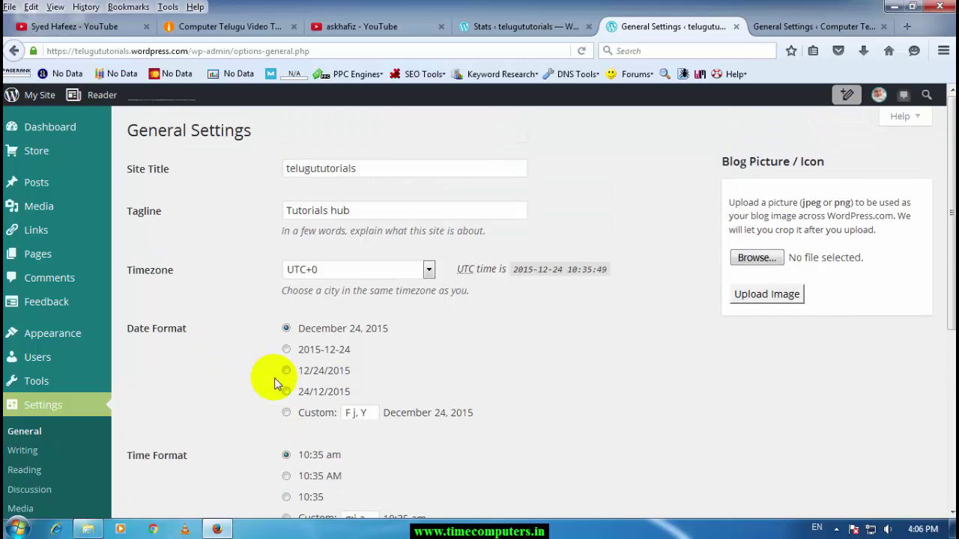
{"action": "left_click", "coordinate": [787, 27]}
{"action": "left_click", "coordinate": [684, 26]}
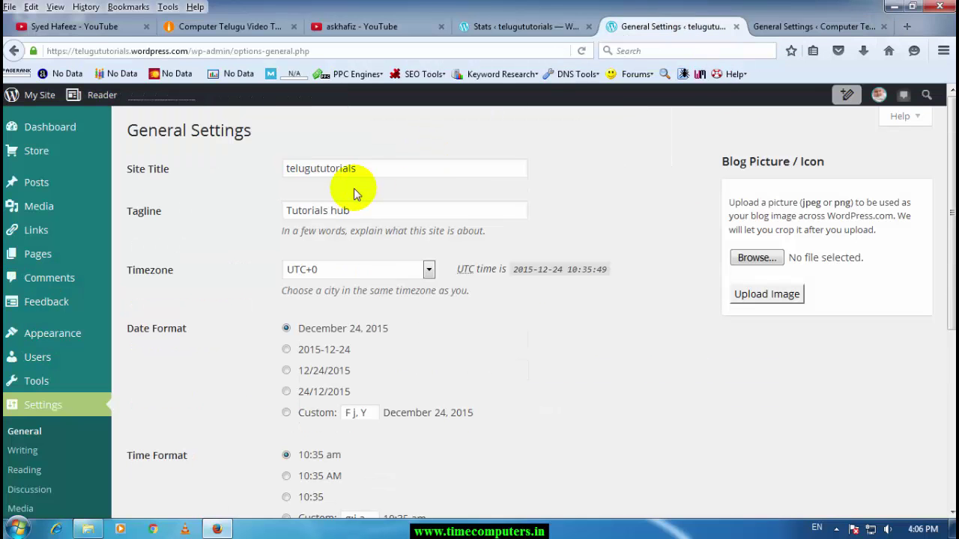
{"action": "double_click", "coordinate": [365, 168]}
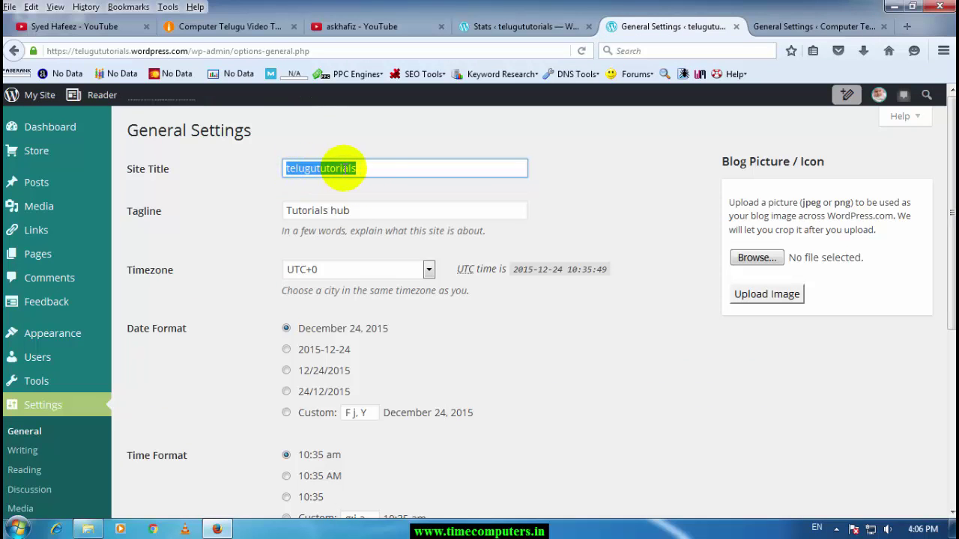
{"action": "left_click", "coordinate": [375, 168]}
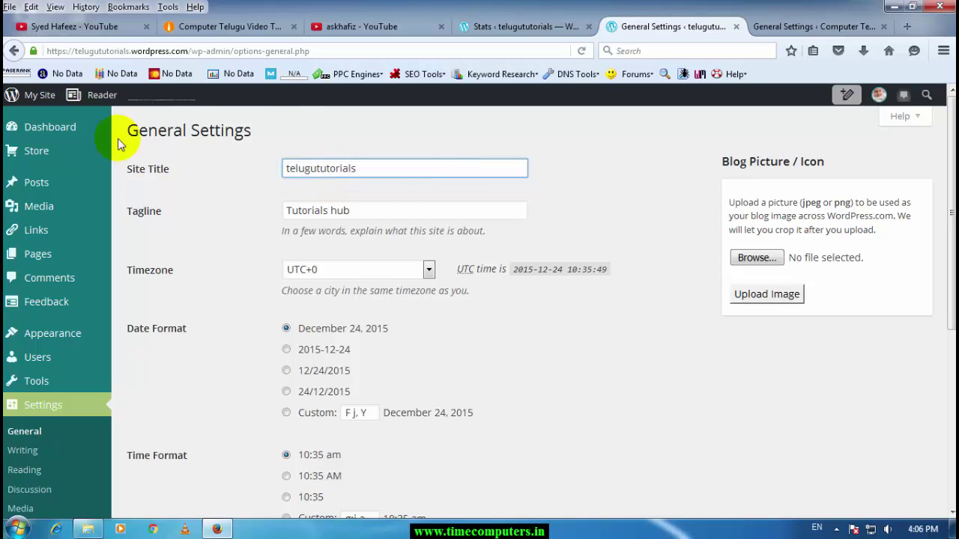
Open the public telugututorials.wordpress.com site in a new tab and reload it
{"action": "left_click", "coordinate": [34, 95]}
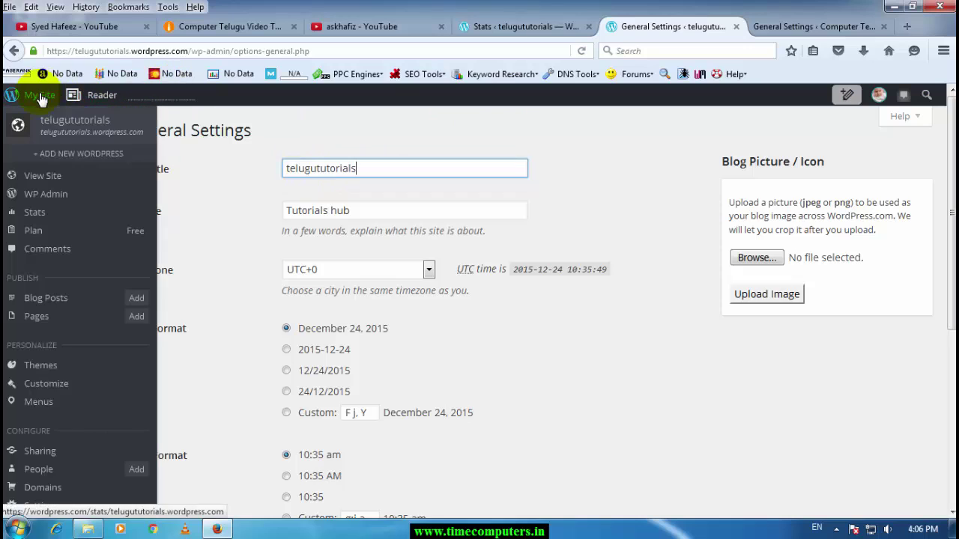
{"action": "left_click", "coordinate": [95, 129]}
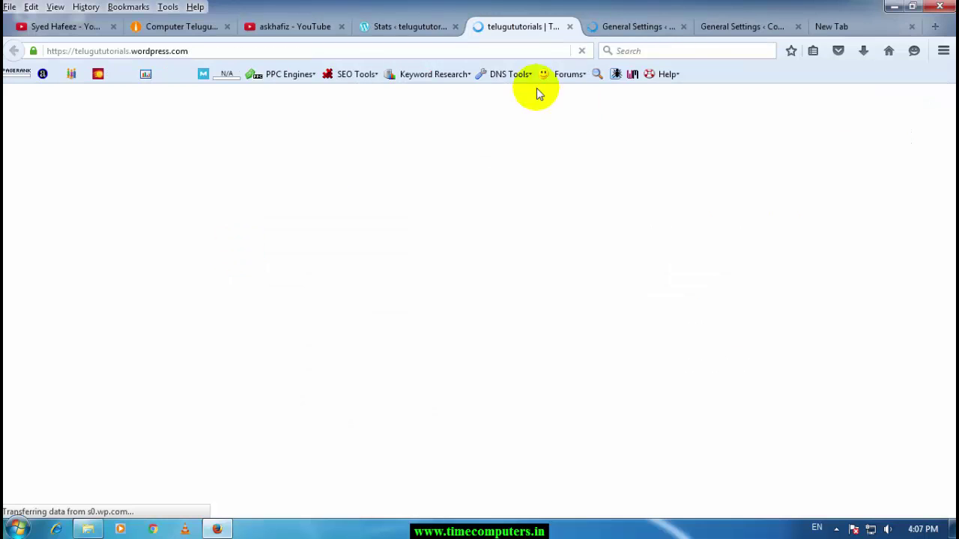
{"action": "left_click", "coordinate": [144, 50]}
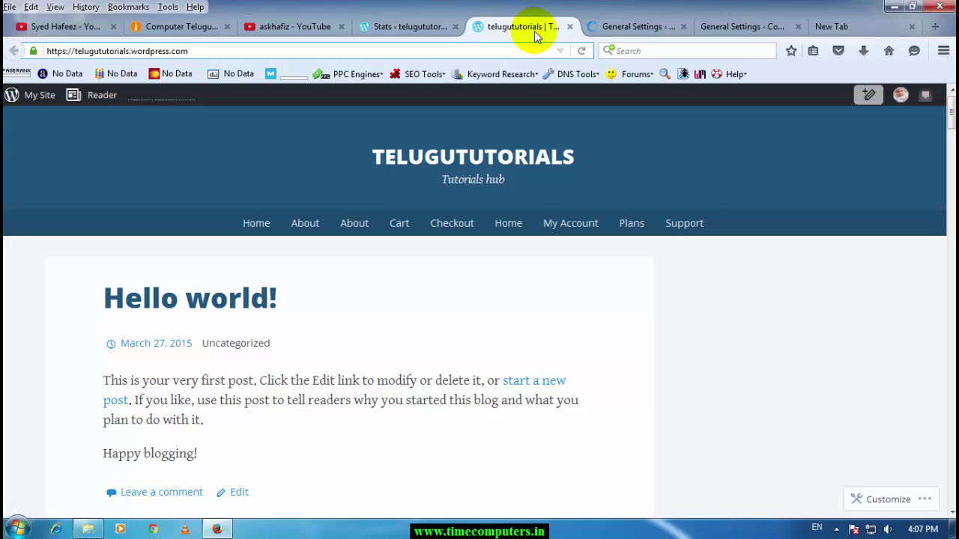
{"action": "key", "text": "F5"}
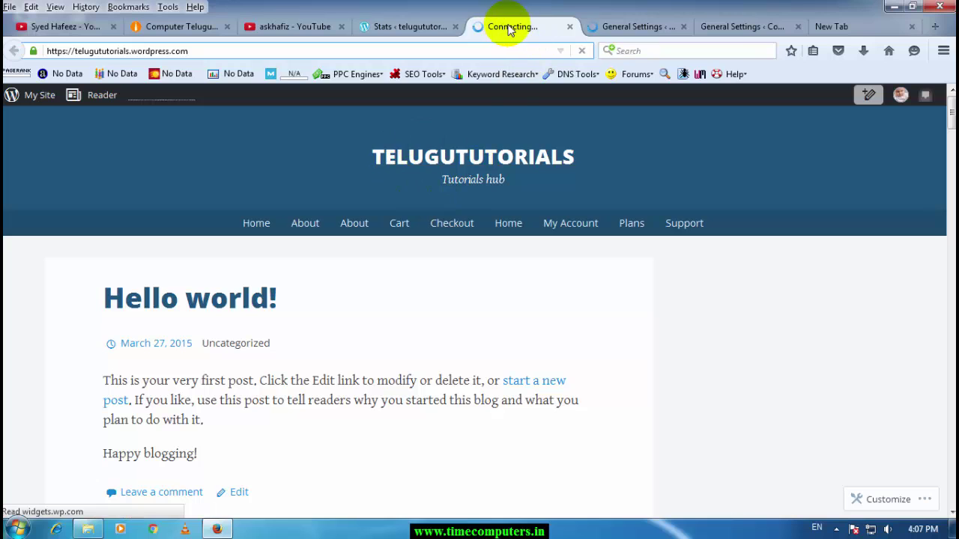
Visit the public timecomputers.in site from its dashboard in a new tab, look at its front page and close that tab
{"action": "left_click", "coordinate": [731, 29]}
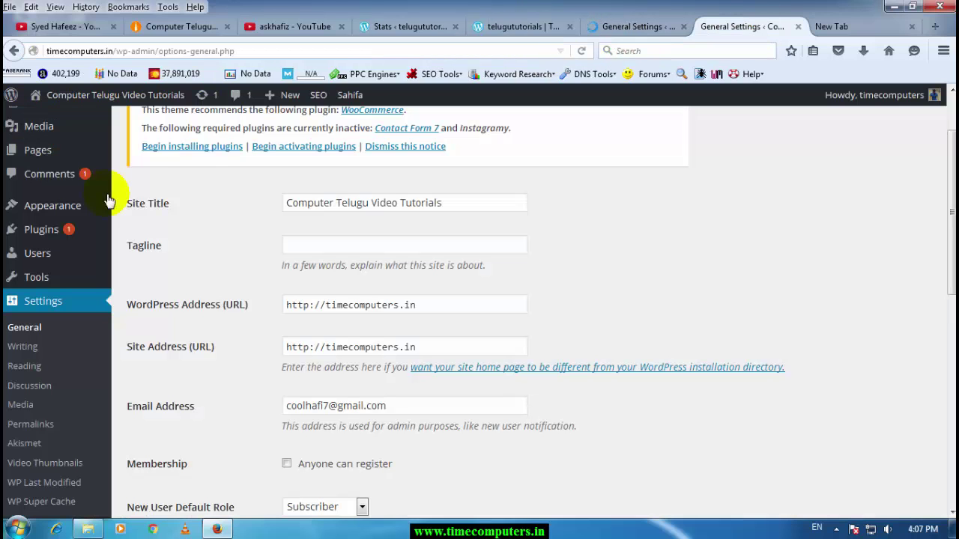
{"action": "scroll", "coordinate": [93, 131], "scroll_direction": "up", "scroll_amount": 2}
{"action": "mouse_move", "coordinate": [67, 97]}
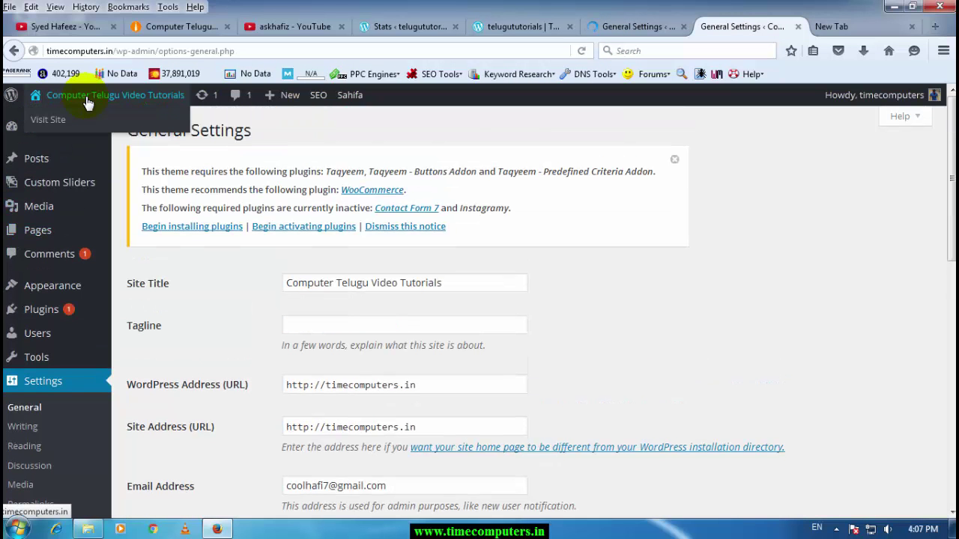
{"action": "right_click", "coordinate": [64, 121]}
{"action": "left_click", "coordinate": [88, 126]}
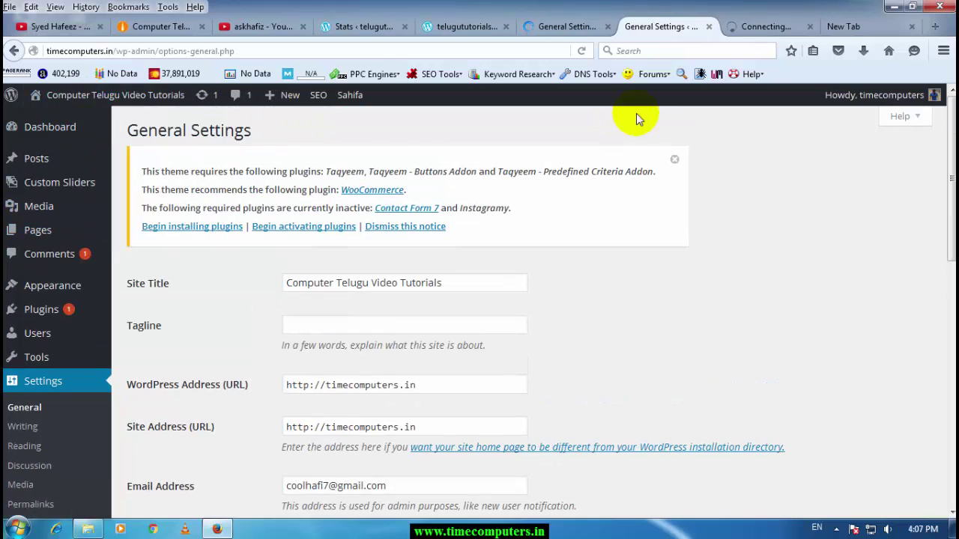
{"action": "left_click", "coordinate": [743, 34]}
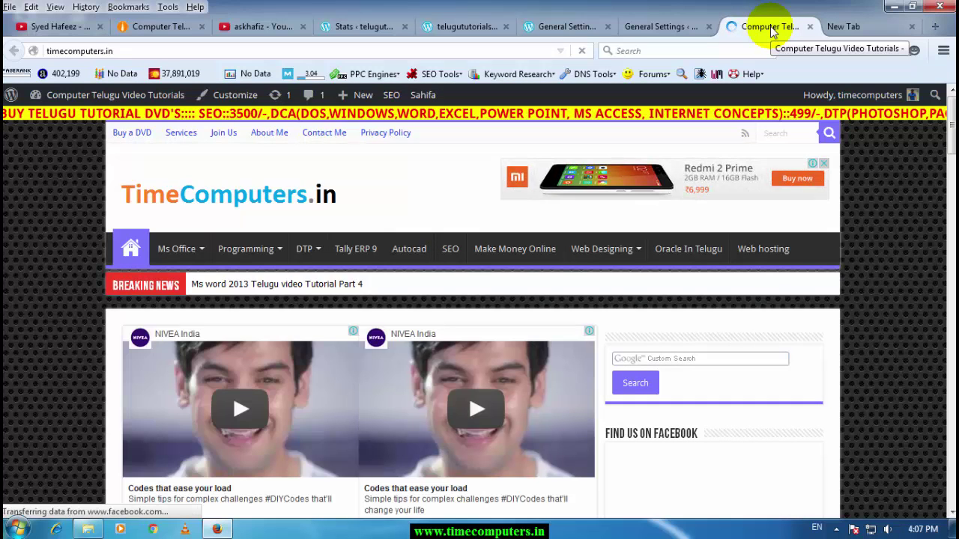
{"action": "left_click", "coordinate": [809, 26]}
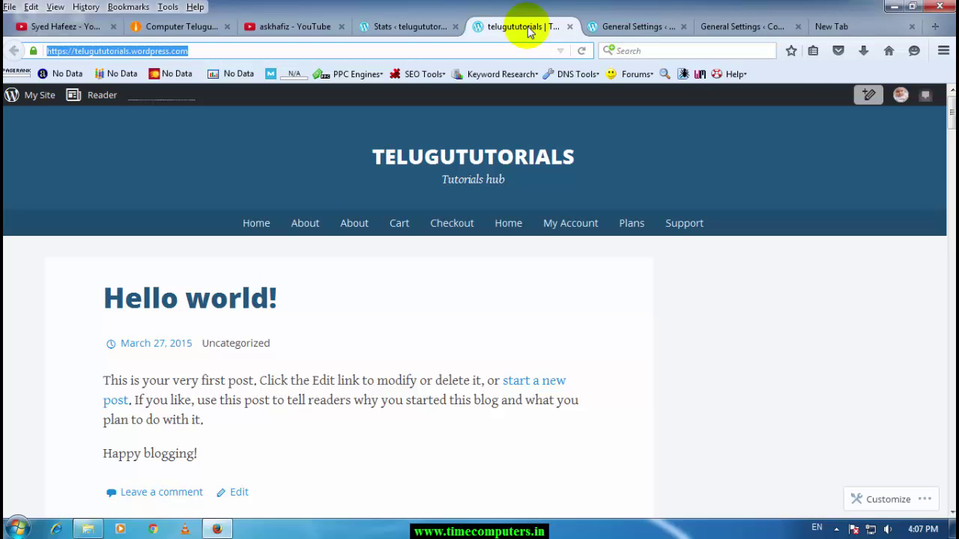
Open the telugututorials WP Admin dashboard from the blog's Stats page, compare it with the open General Settings page and close the dashboard
{"action": "left_click", "coordinate": [428, 26]}
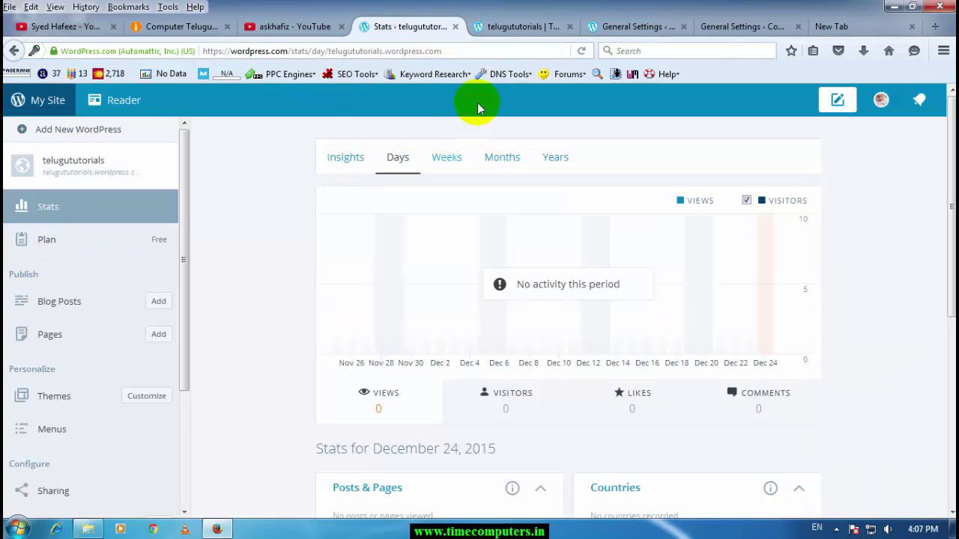
{"action": "left_click", "coordinate": [499, 28]}
{"action": "left_click", "coordinate": [426, 29]}
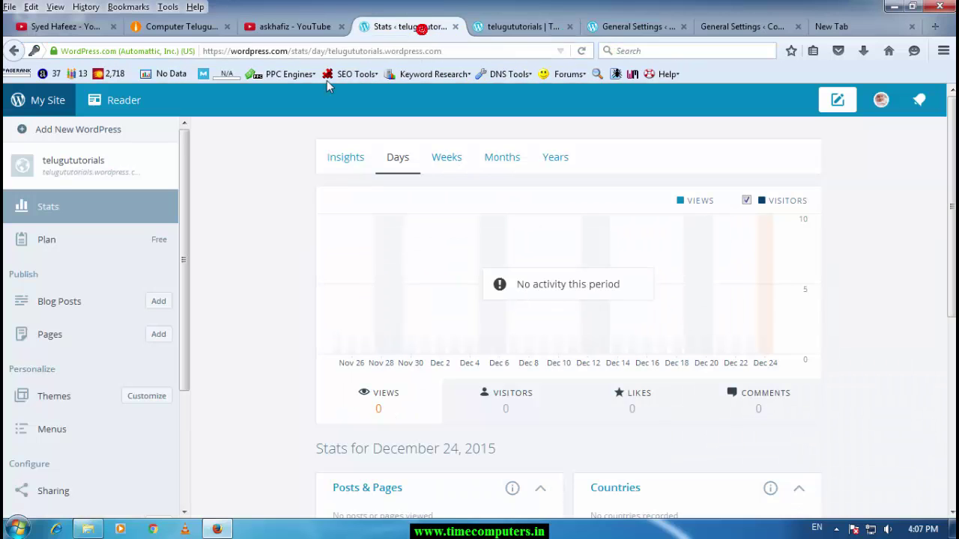
{"action": "scroll", "coordinate": [132, 467], "scroll_direction": "down", "scroll_amount": 3}
{"action": "scroll", "coordinate": [140, 472], "scroll_direction": "down", "scroll_amount": 3}
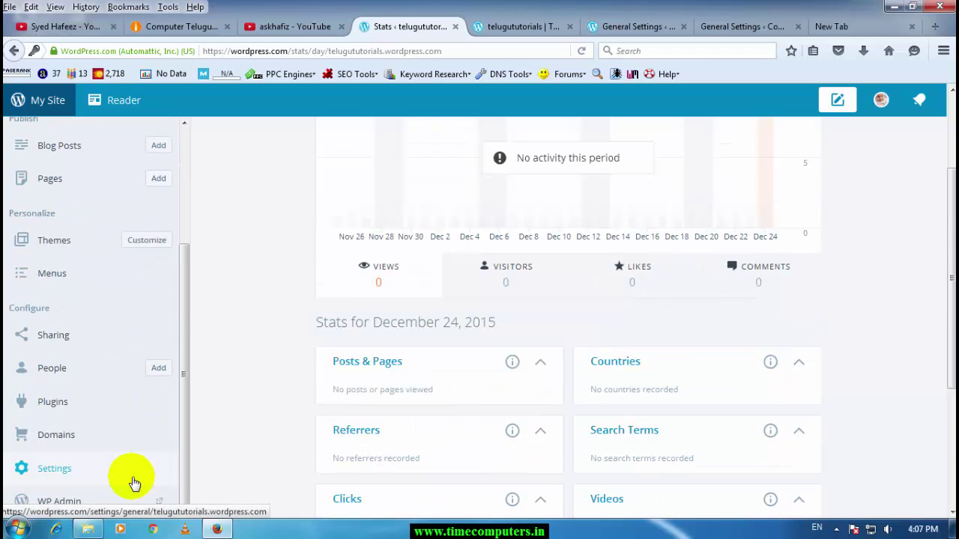
{"action": "left_click", "coordinate": [67, 503]}
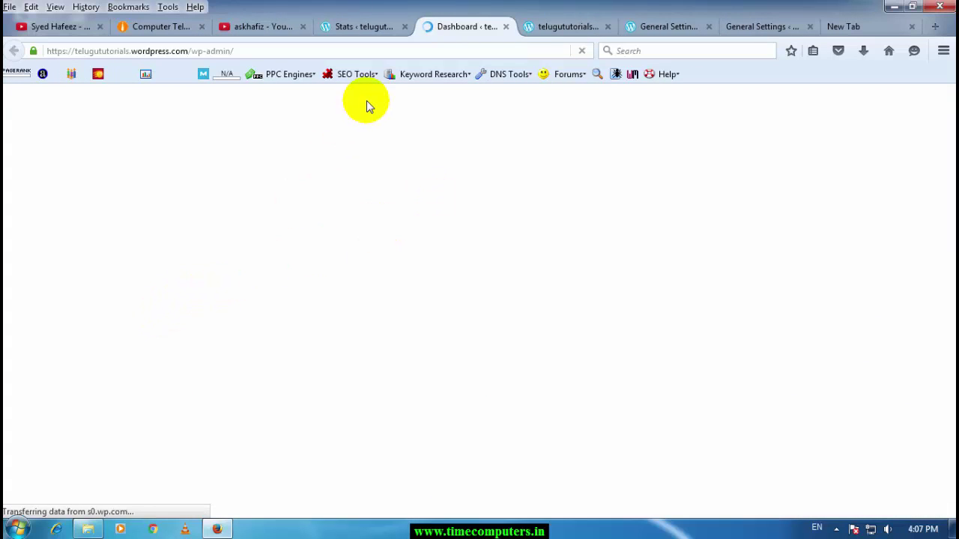
{"action": "left_click", "coordinate": [654, 31]}
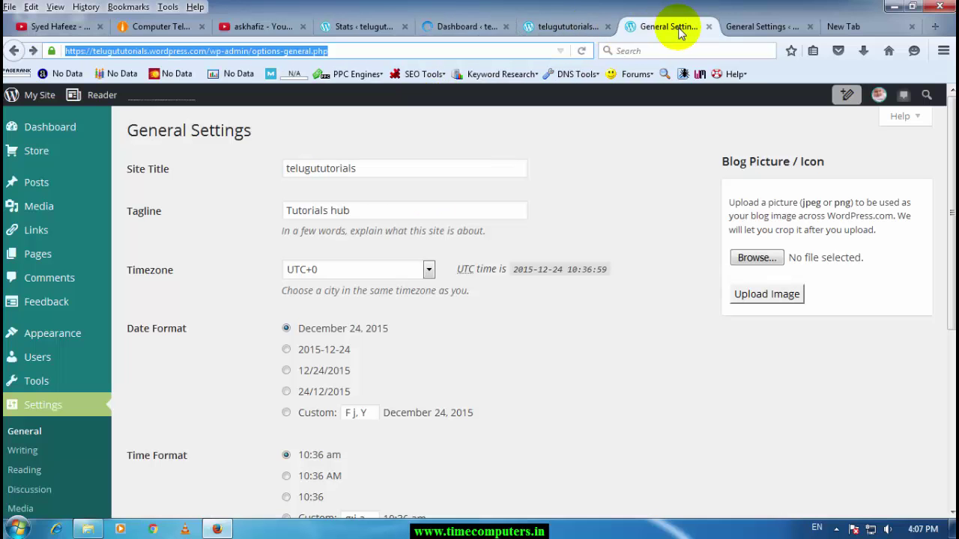
{"action": "left_click", "coordinate": [499, 29]}
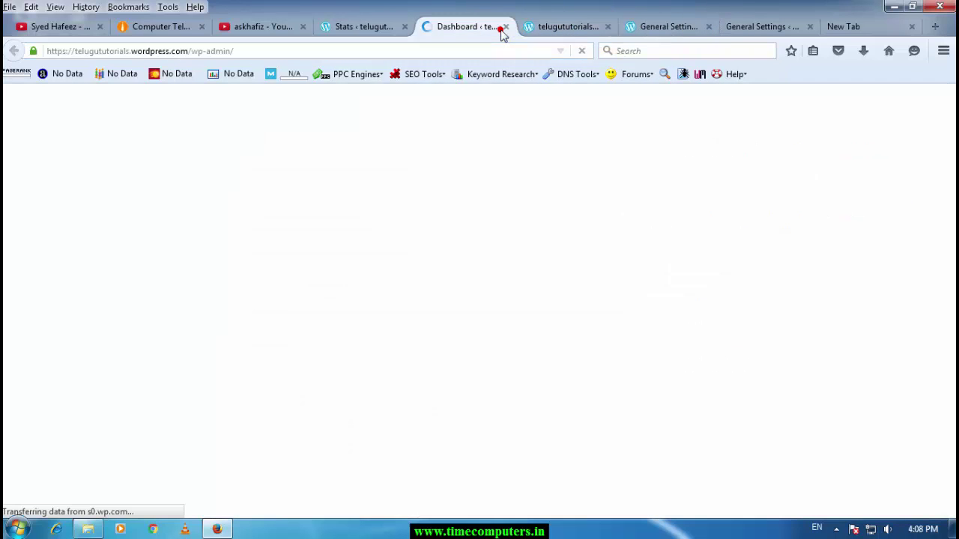
{"action": "left_click", "coordinate": [507, 27]}
Return to the telugututorials settings and load the General Settings page again
{"action": "left_click", "coordinate": [631, 27]}
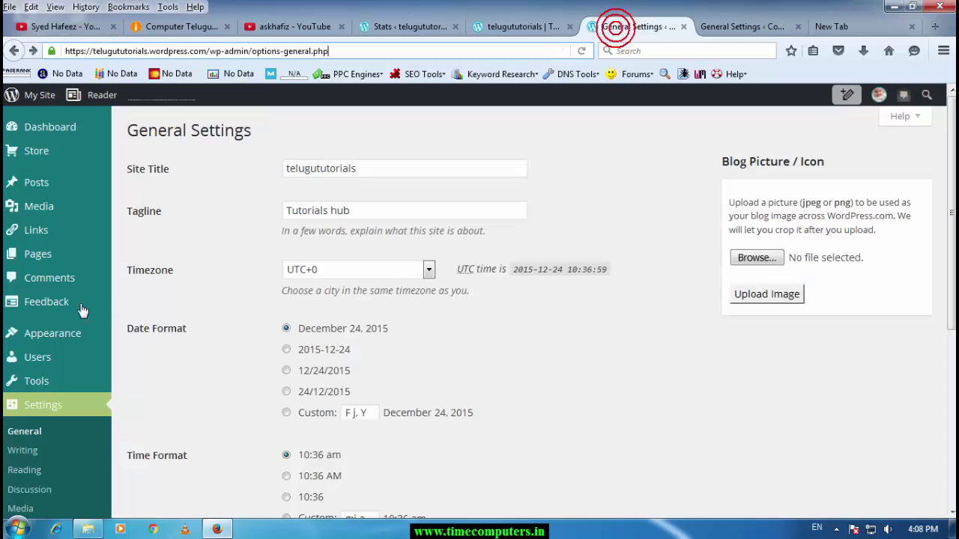
{"action": "scroll", "coordinate": [52, 483], "scroll_direction": "down", "scroll_amount": 4}
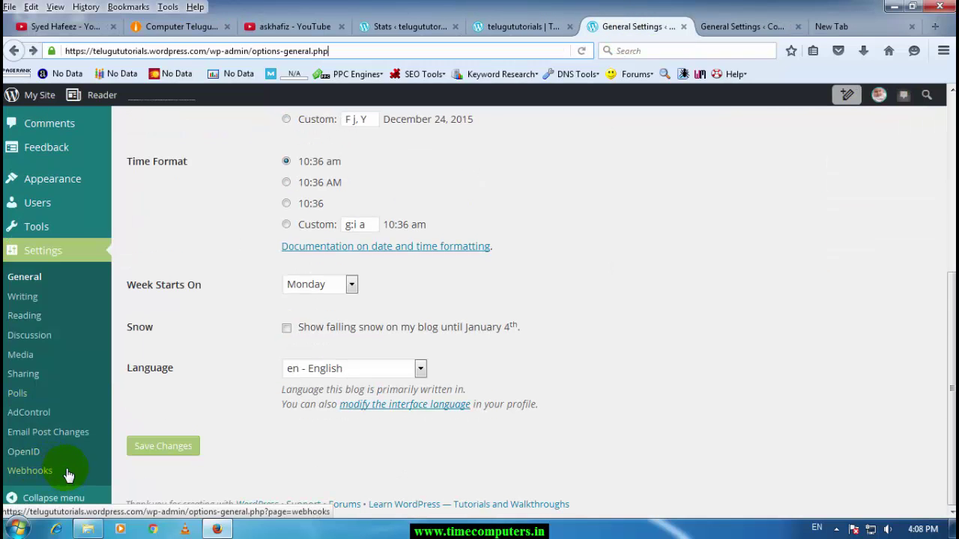
{"action": "left_click", "coordinate": [32, 282]}
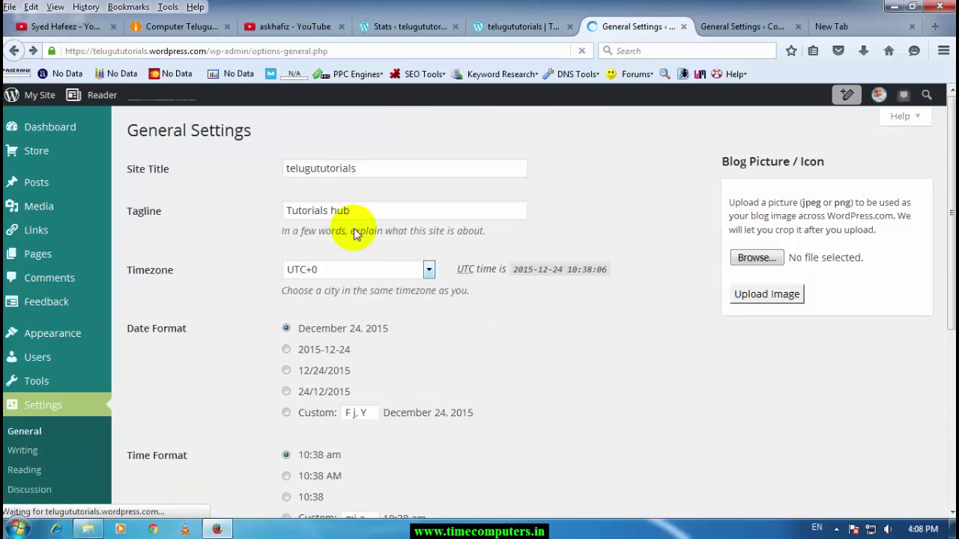
Compare the Site Title and Tagline fields with the telugututorials public page header and the timecomputers.in General Settings
{"action": "left_click", "coordinate": [382, 169]}
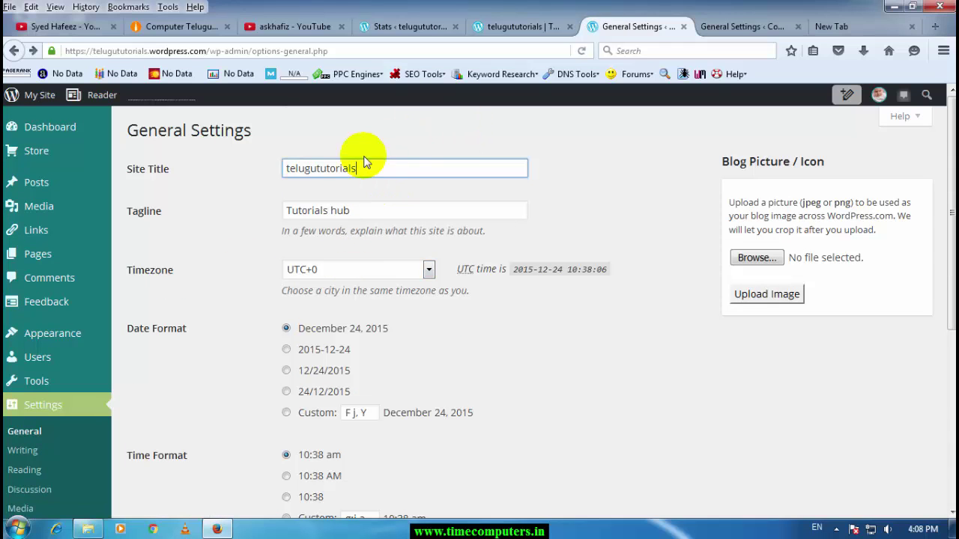
{"action": "left_click", "coordinate": [507, 26]}
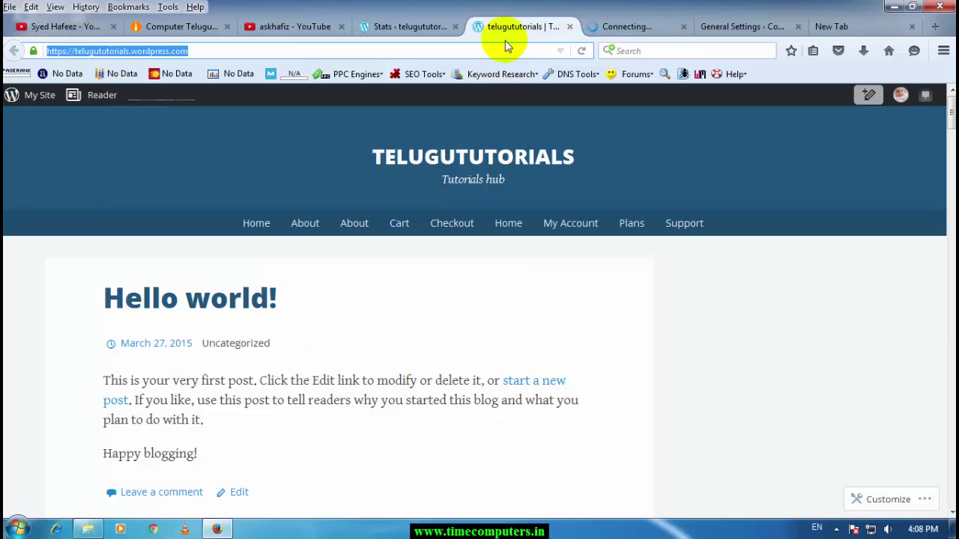
{"action": "left_click", "coordinate": [604, 27]}
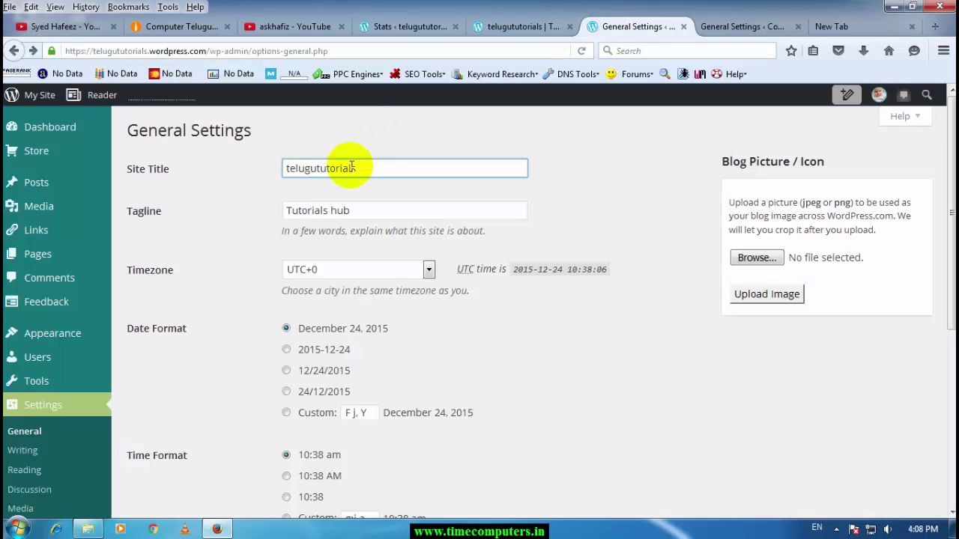
{"action": "left_click", "coordinate": [362, 215]}
{"action": "left_click", "coordinate": [714, 30]}
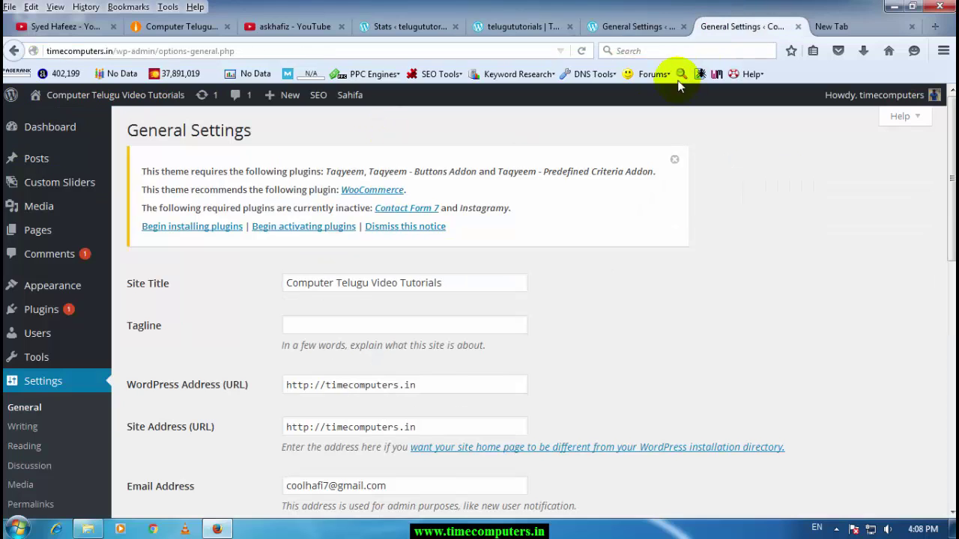
{"action": "left_click", "coordinate": [530, 29]}
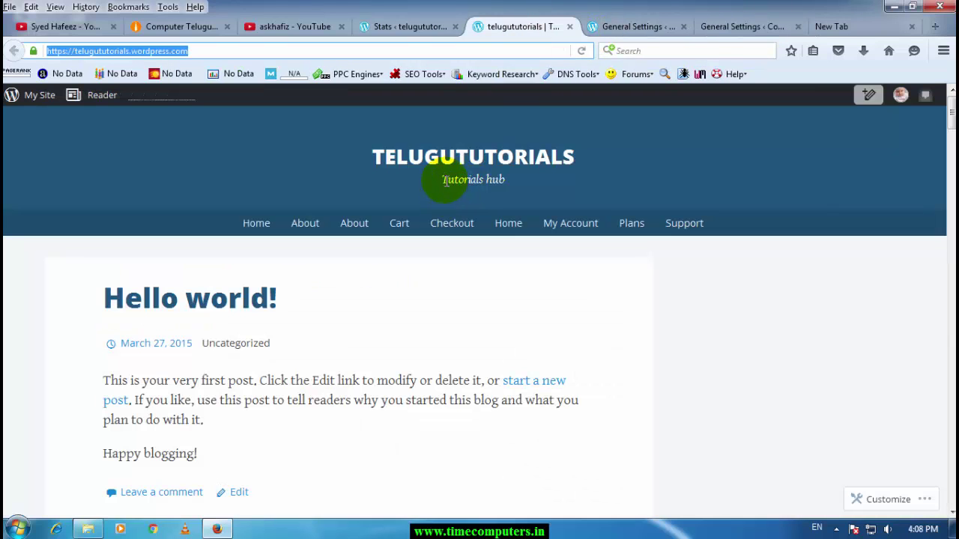
{"action": "left_click_drag", "start_coordinate": [442, 184], "coordinate": [542, 178]}
{"action": "double_click", "coordinate": [542, 178]}
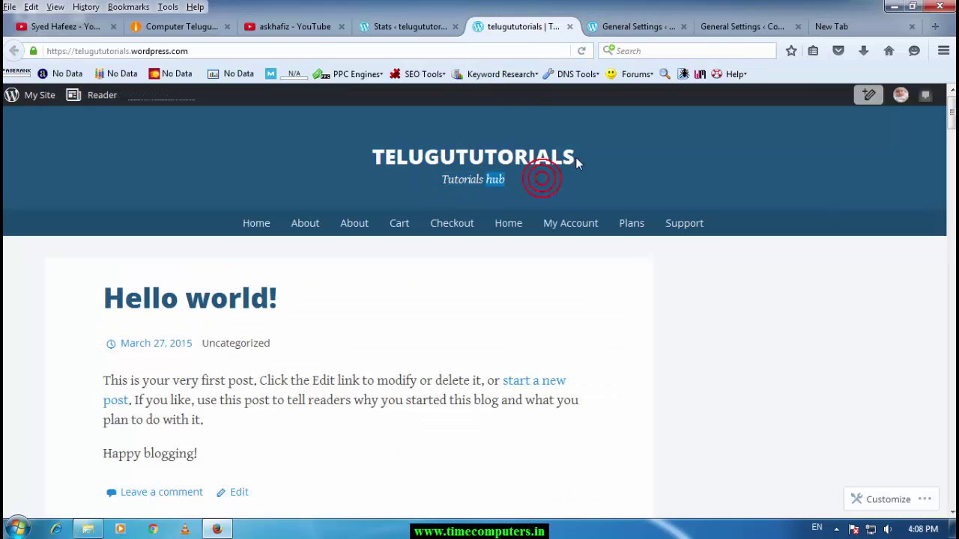
Set the telugututorials tagline to "only one source of Telugu Tutorials" and save the General Settings
{"action": "left_click", "coordinate": [622, 27]}
{"action": "left_click", "coordinate": [369, 210]}
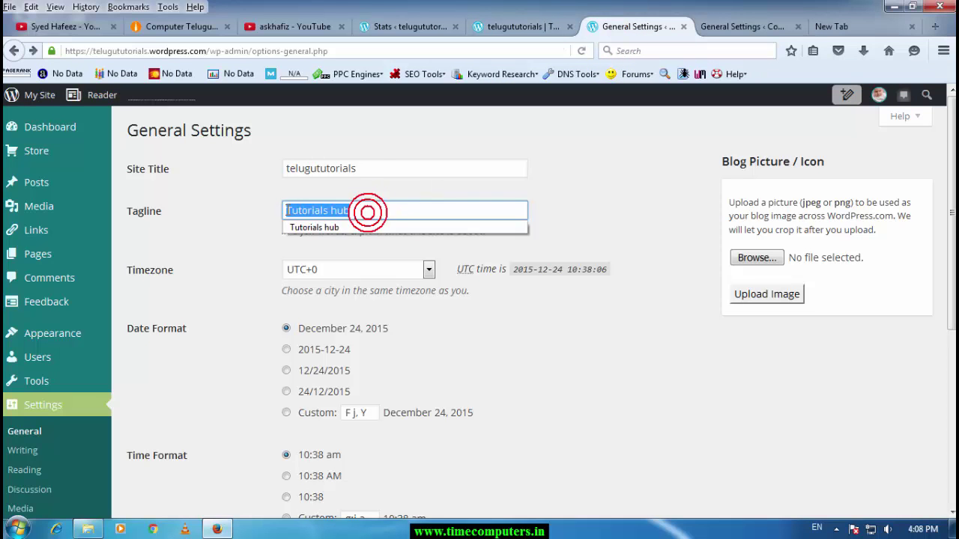
{"action": "left_click_drag", "start_coordinate": [288, 210], "coordinate": [284, 211]}
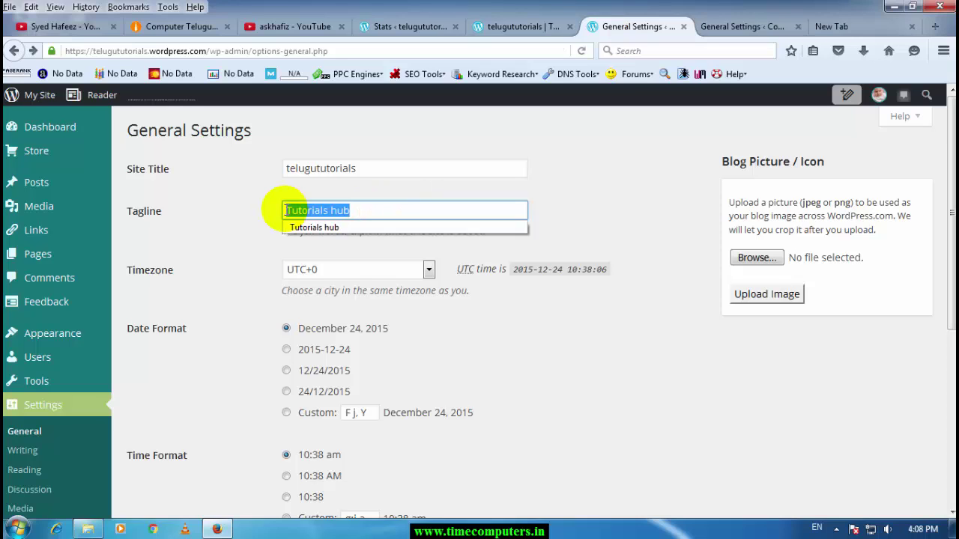
{"action": "key", "text": "BackSpace"}
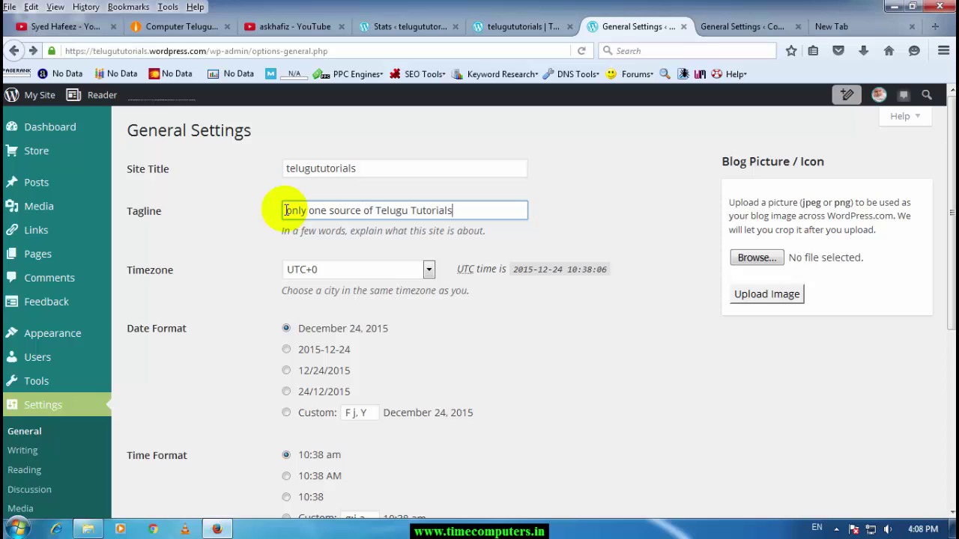
{"action": "scroll", "coordinate": [636, 355], "scroll_direction": "down", "scroll_amount": 7}
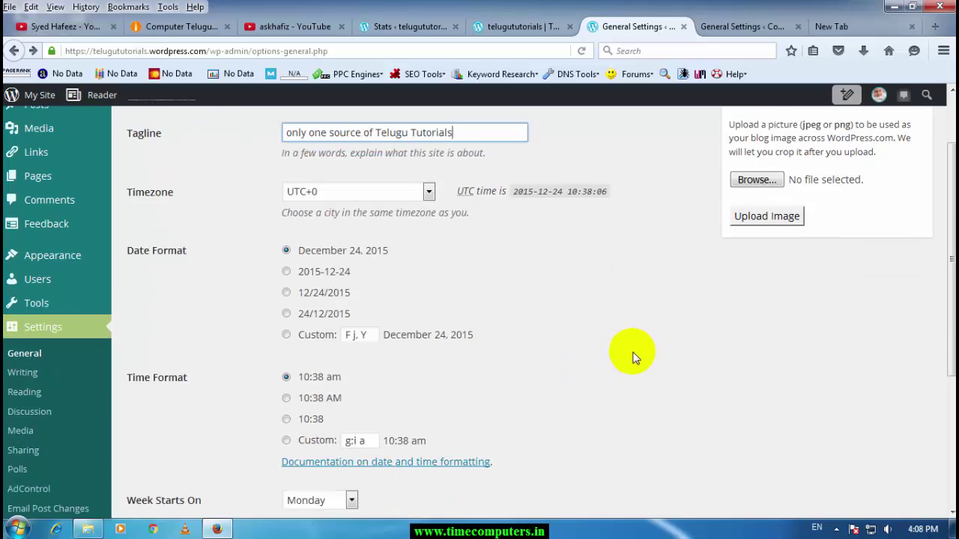
{"action": "left_click", "coordinate": [163, 447]}
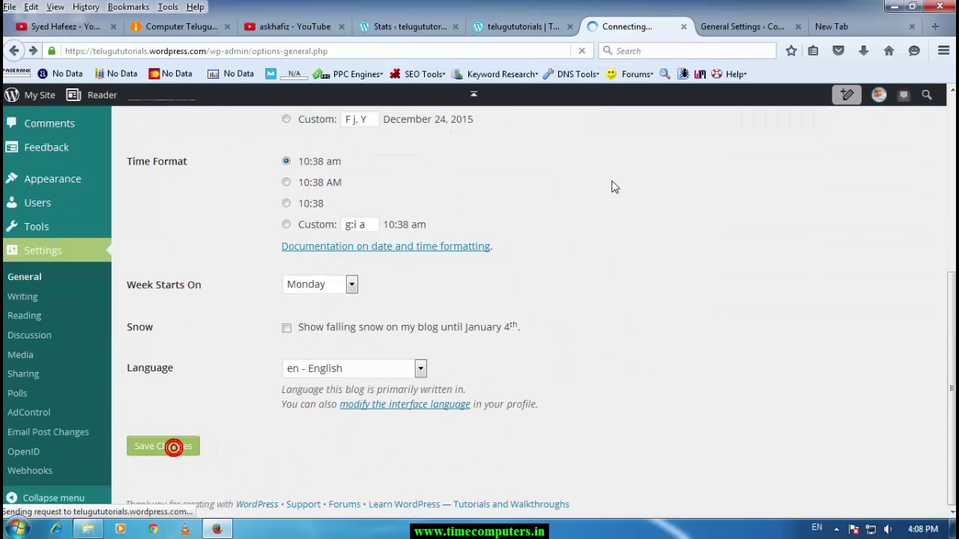
Reload the public telugututorials site and examine the tagline in its header
{"action": "left_click", "coordinate": [738, 26]}
{"action": "left_click", "coordinate": [510, 26]}
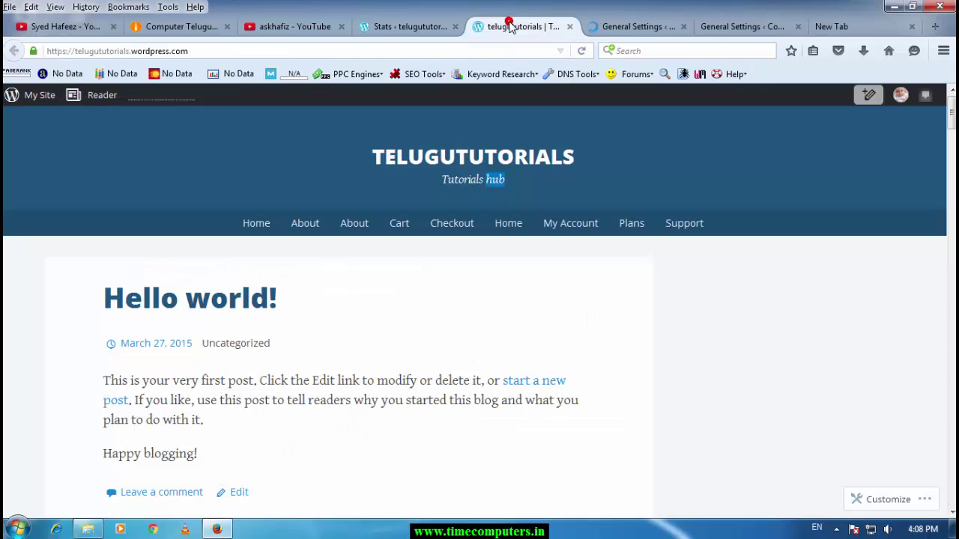
{"action": "left_click", "coordinate": [581, 50]}
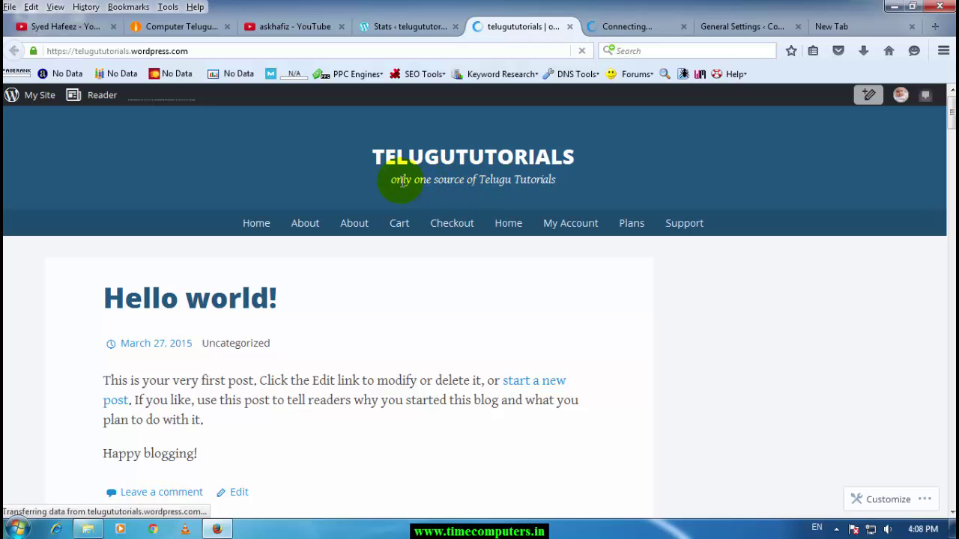
{"action": "left_click_drag", "start_coordinate": [380, 180], "coordinate": [511, 178]}
{"action": "left_click", "coordinate": [497, 176]}
Delete the word "one" from the tagline in the telugututorials General Settings
{"action": "left_click", "coordinate": [656, 32]}
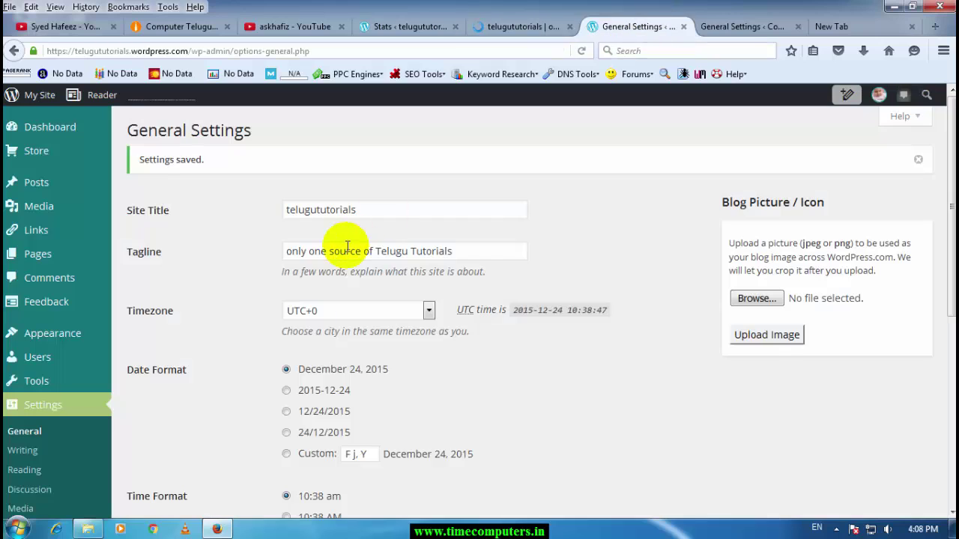
{"action": "left_click", "coordinate": [311, 250]}
{"action": "left_click", "coordinate": [325, 251]}
{"action": "triple_click", "coordinate": [328, 250]}
{"action": "left_click", "coordinate": [327, 251]}
{"action": "key", "text": "BackSpace"}
{"action": "key", "text": "BackSpace"}
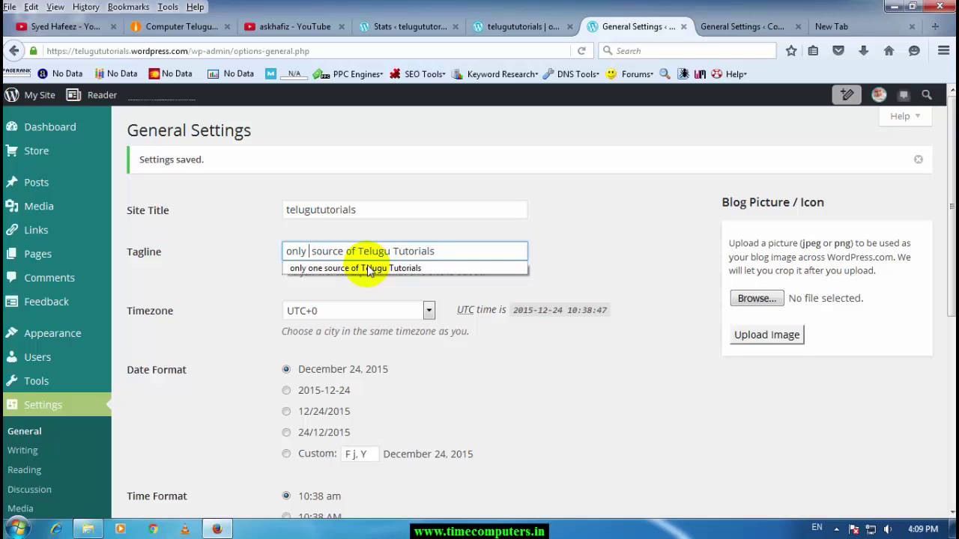
{"action": "scroll", "coordinate": [145, 421], "scroll_direction": "down", "scroll_amount": 3}
{"action": "scroll", "coordinate": [352, 263], "scroll_direction": "up", "scroll_amount": 2}
{"action": "scroll", "coordinate": [350, 253], "scroll_direction": "up", "scroll_amount": 2}
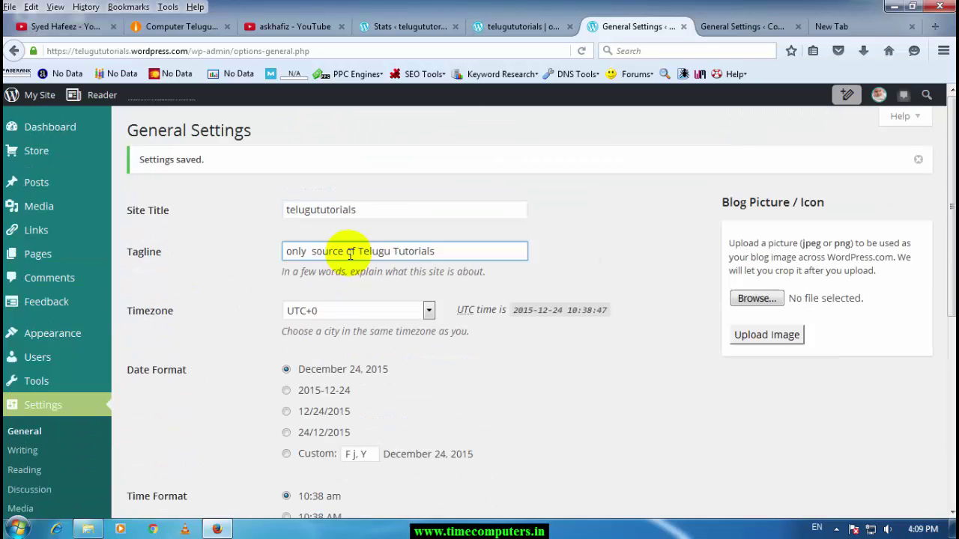
Set the blog's timezone to the manual offset UTC-4:30 and check the UTC time beside it
{"action": "left_click", "coordinate": [343, 311]}
{"action": "scroll", "coordinate": [352, 253], "scroll_direction": "down", "scroll_amount": 8}
{"action": "scroll", "coordinate": [356, 251], "scroll_direction": "up", "scroll_amount": 15}
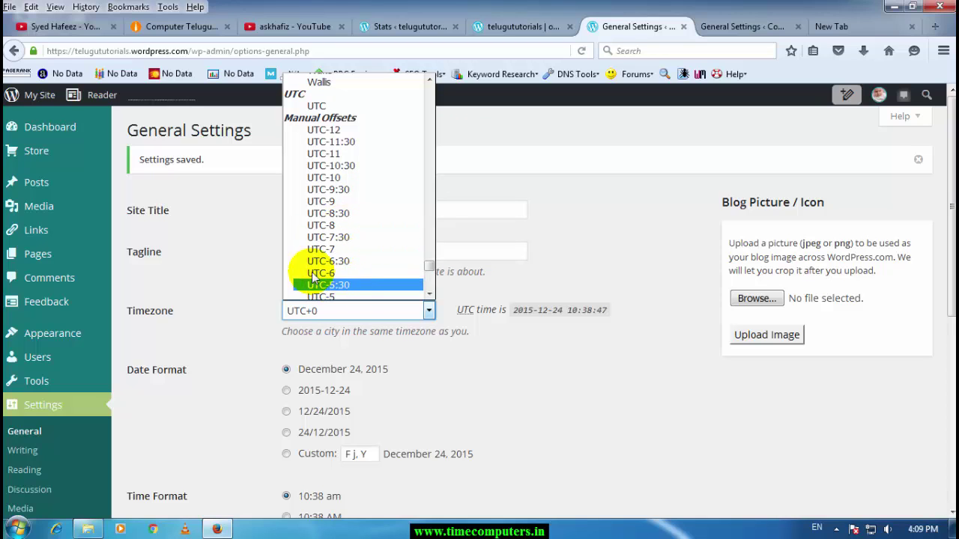
{"action": "scroll", "coordinate": [321, 252], "scroll_direction": "down", "scroll_amount": 3}
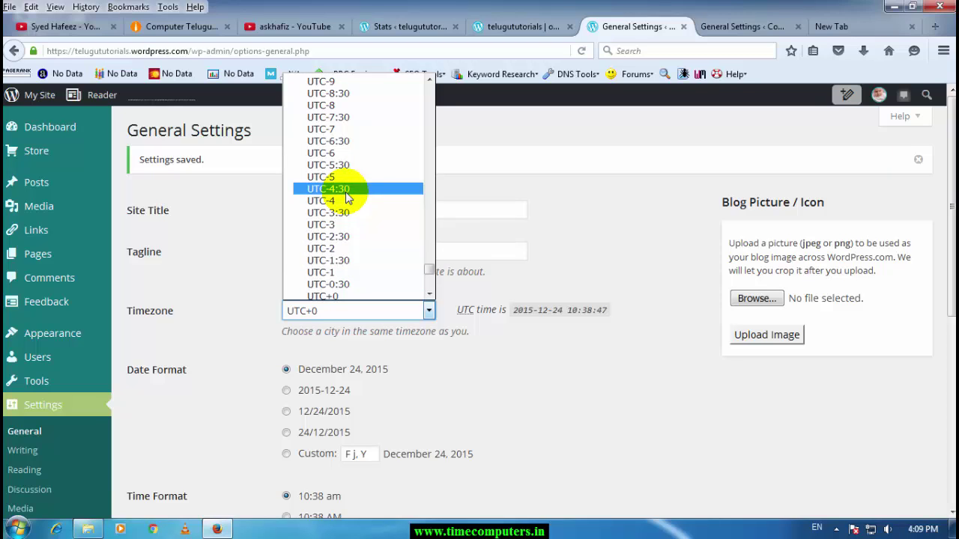
{"action": "left_click", "coordinate": [346, 192]}
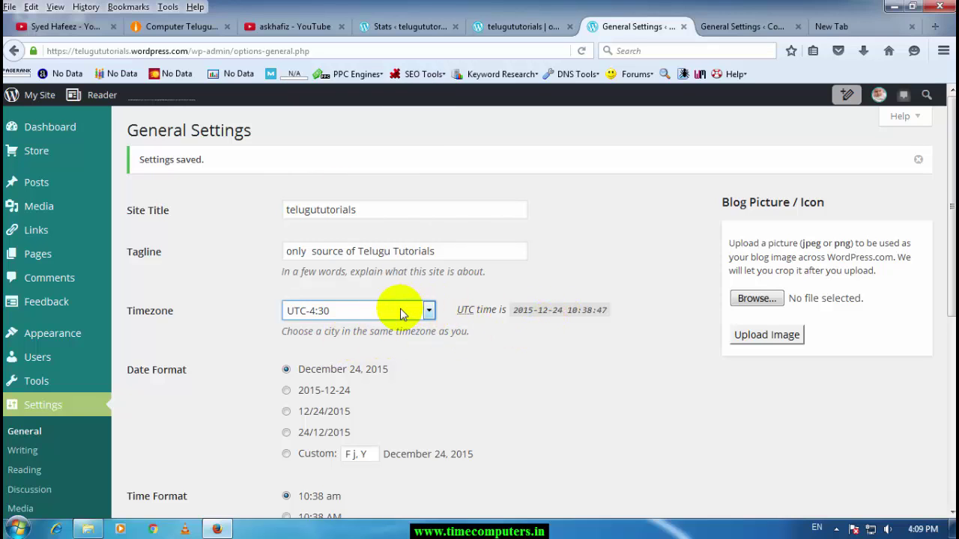
{"action": "left_click_drag", "start_coordinate": [487, 311], "coordinate": [533, 322]}
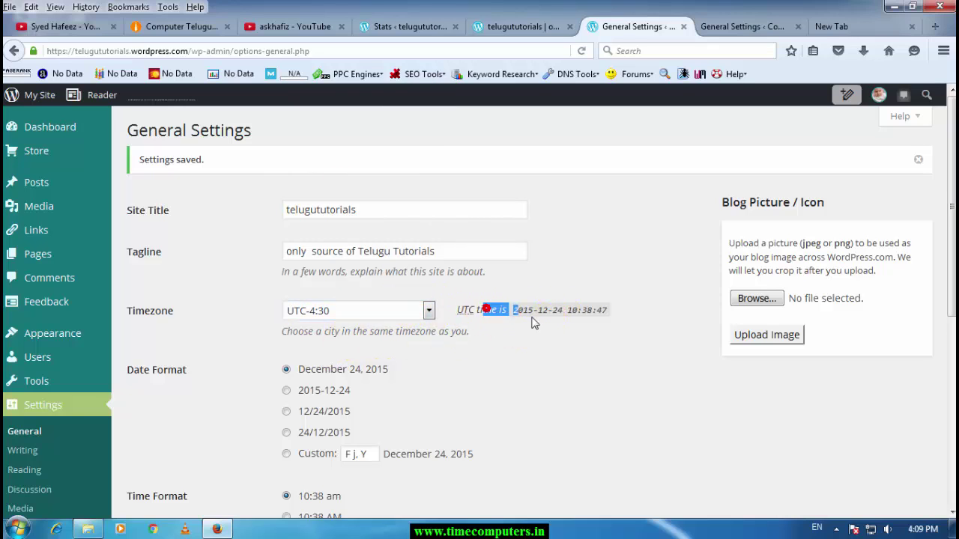
{"action": "left_click", "coordinate": [403, 317]}
{"action": "scroll", "coordinate": [357, 135], "scroll_direction": "up", "scroll_amount": 10}
{"action": "scroll", "coordinate": [354, 163], "scroll_direction": "up", "scroll_amount": 10}
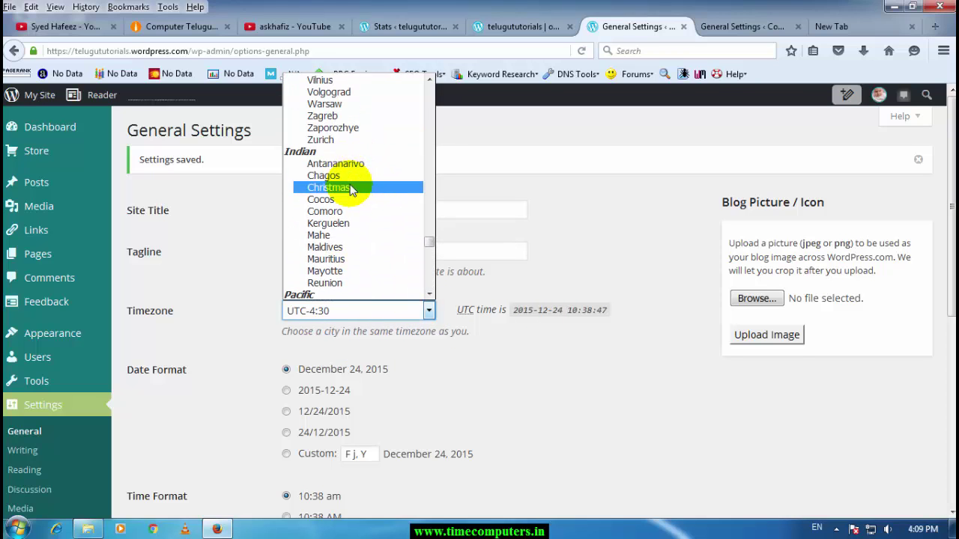
{"action": "scroll", "coordinate": [348, 176], "scroll_direction": "up", "scroll_amount": 12}
{"action": "scroll", "coordinate": [360, 184], "scroll_direction": "up", "scroll_amount": 6}
{"action": "scroll", "coordinate": [428, 215], "scroll_direction": "up", "scroll_amount": 1}
{"action": "left_click", "coordinate": [417, 140]}
Set the telugututorials blog's timezone to Kolkata
{"action": "left_click", "coordinate": [424, 310]}
{"action": "left_click_drag", "start_coordinate": [426, 224], "coordinate": [417, 90]}
{"action": "scroll", "coordinate": [365, 155], "scroll_direction": "down", "scroll_amount": 11}
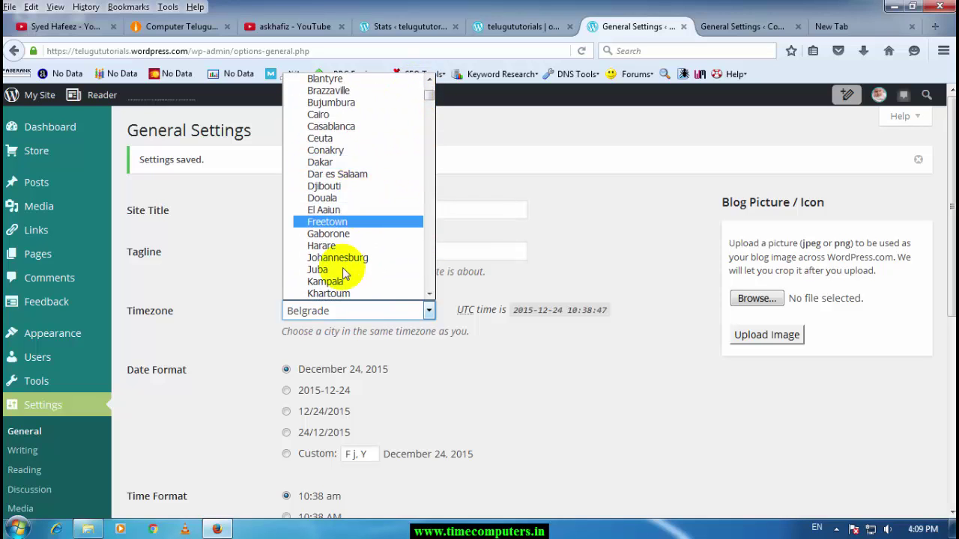
{"action": "scroll", "coordinate": [341, 276], "scroll_direction": "down", "scroll_amount": 3}
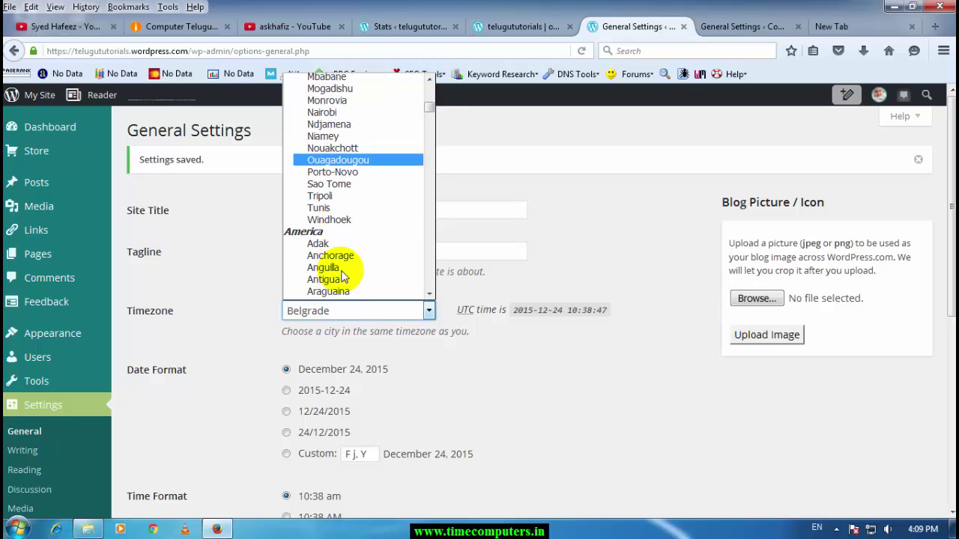
{"action": "type", "text": "mu"}
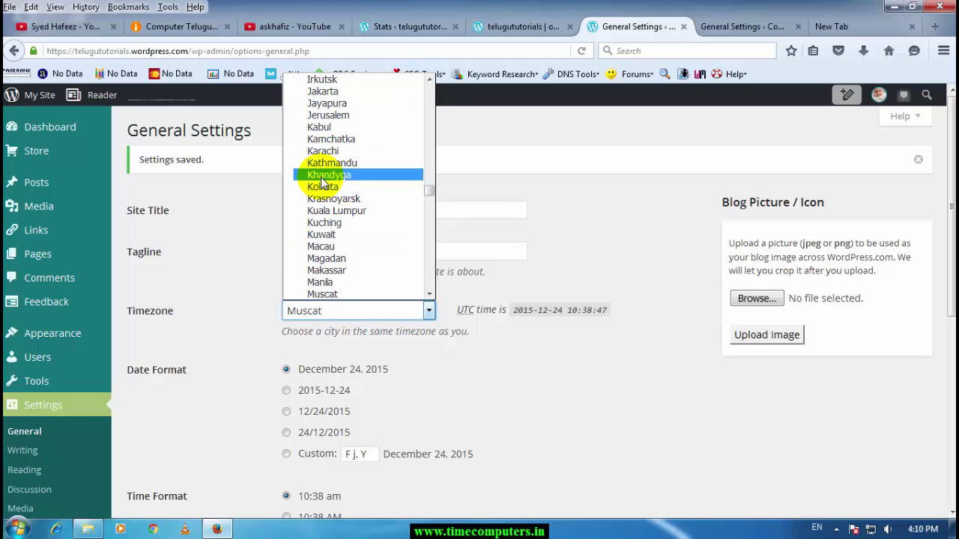
{"action": "left_click", "coordinate": [325, 187]}
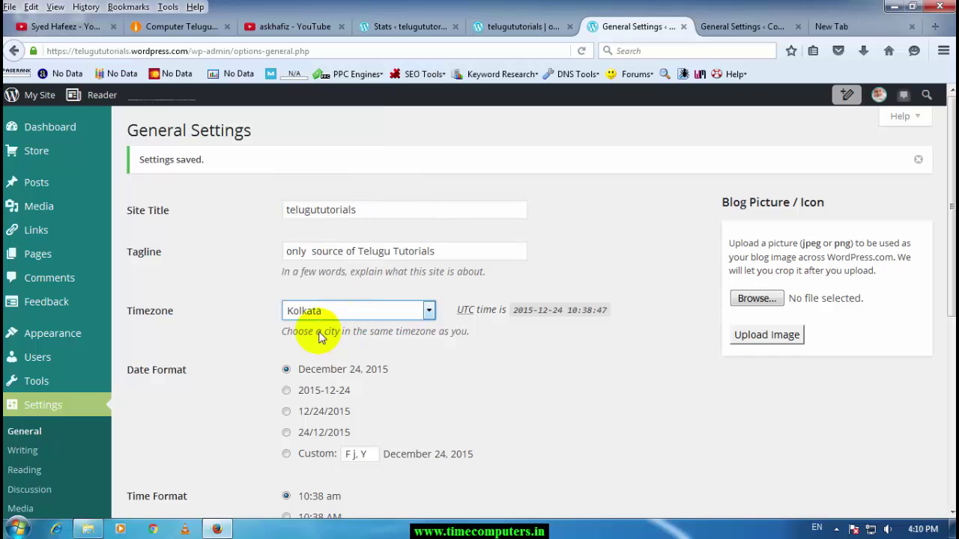
{"action": "scroll", "coordinate": [383, 347], "scroll_direction": "down", "scroll_amount": 2}
{"action": "scroll", "coordinate": [383, 346], "scroll_direction": "down", "scroll_amount": 1}
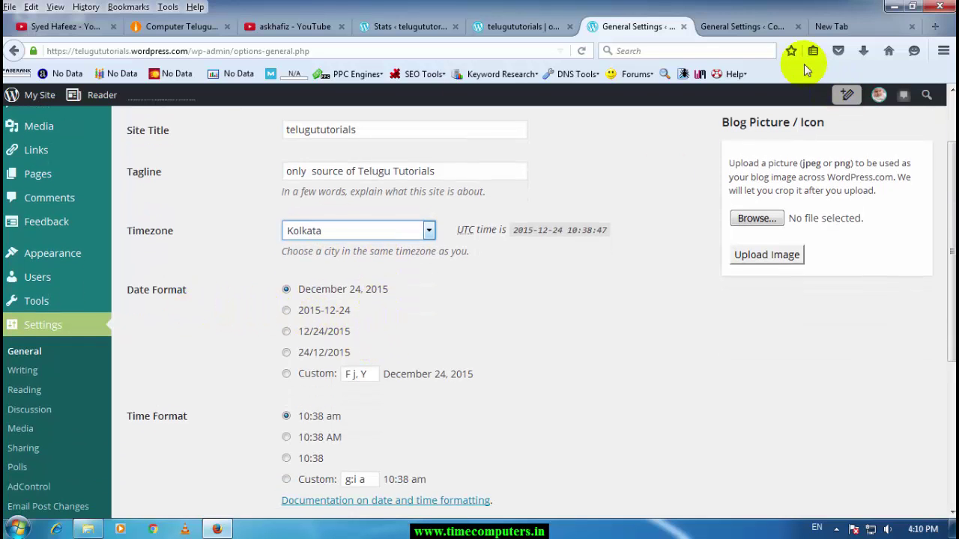
After viewing the post date on the public telugututorials site, set the date format to 2015-12-24 and the time format to 10:38 AM
{"action": "left_click", "coordinate": [724, 27]}
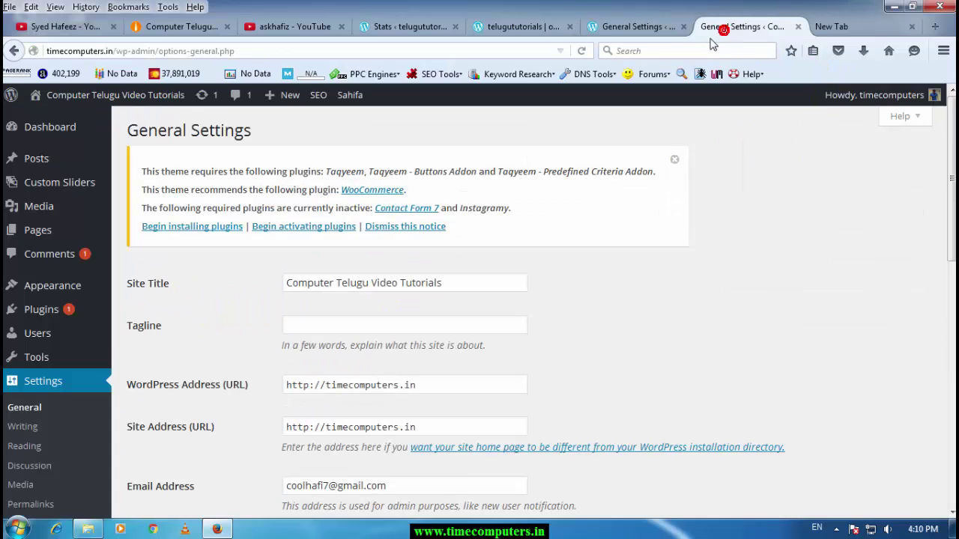
{"action": "left_click", "coordinate": [497, 27]}
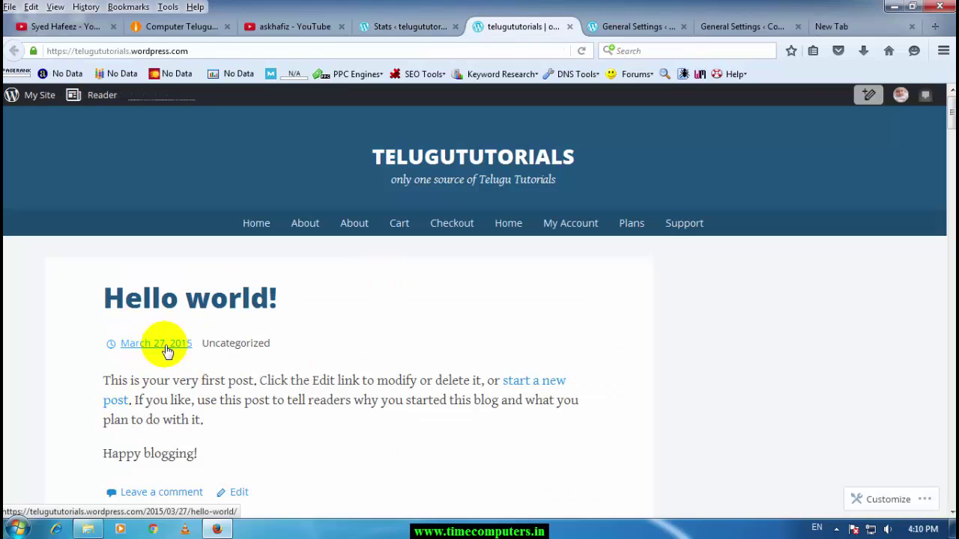
{"action": "left_click", "coordinate": [636, 34]}
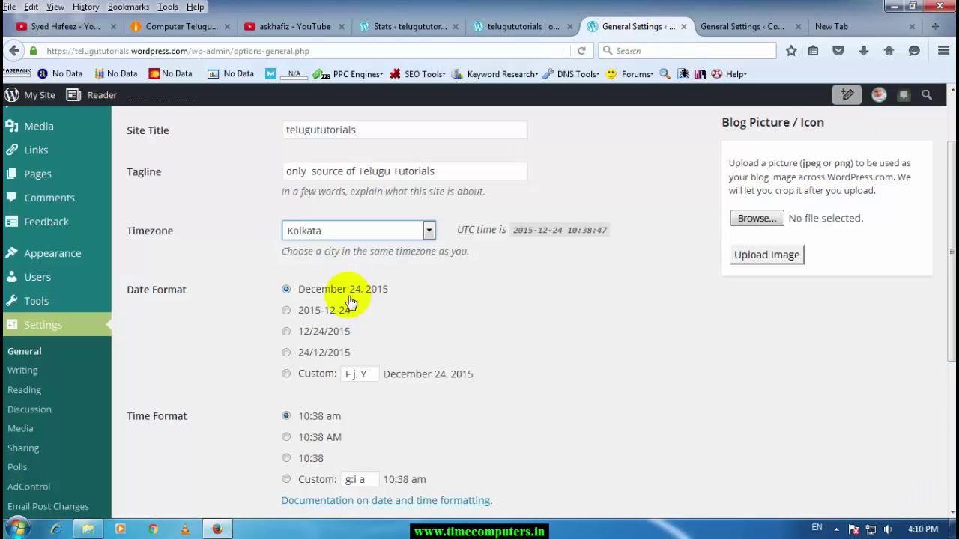
{"action": "left_click", "coordinate": [287, 312]}
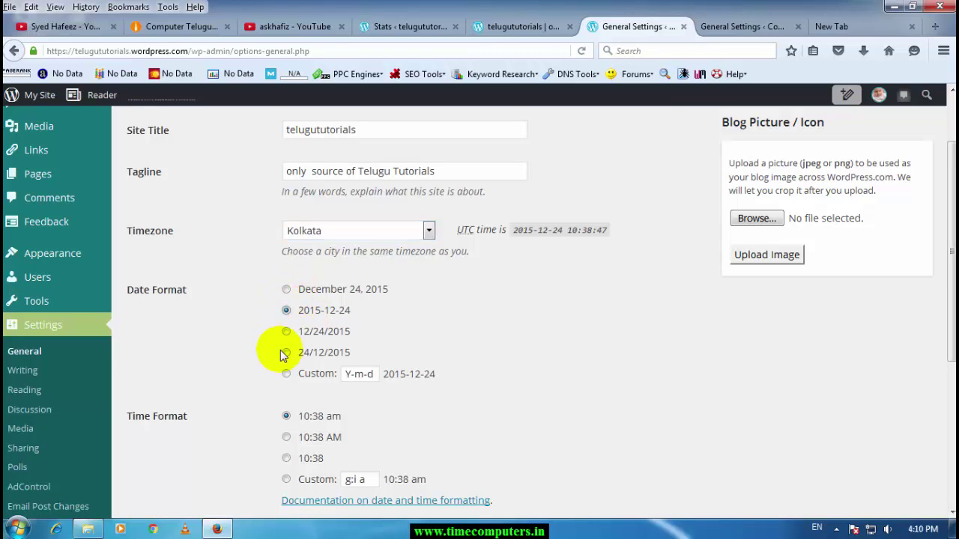
{"action": "left_click", "coordinate": [286, 439]}
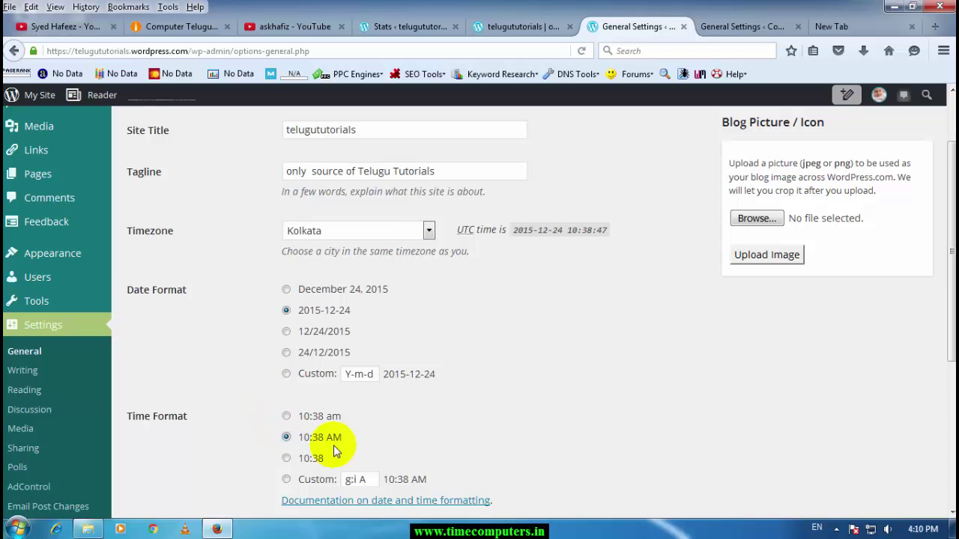
Try Friday as the day the week starts on and set it back to Monday
{"action": "scroll", "coordinate": [338, 427], "scroll_direction": "down", "scroll_amount": 4}
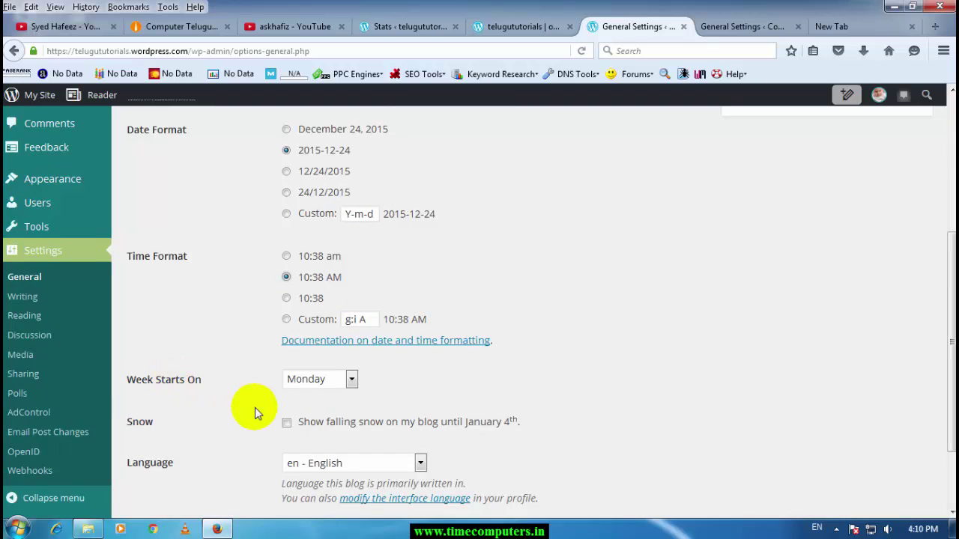
{"action": "left_click", "coordinate": [315, 379]}
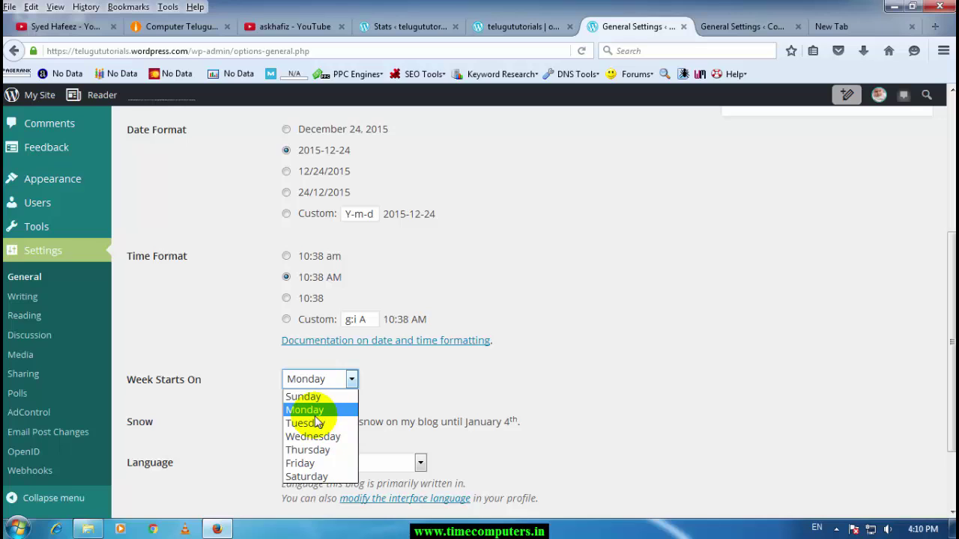
{"action": "left_click", "coordinate": [321, 467]}
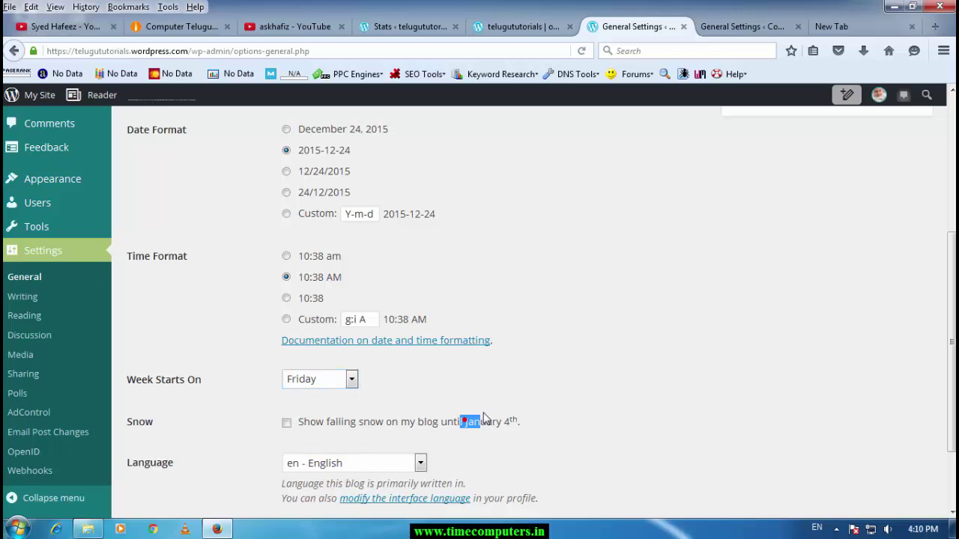
{"action": "left_click", "coordinate": [357, 379]}
{"action": "left_click", "coordinate": [322, 410]}
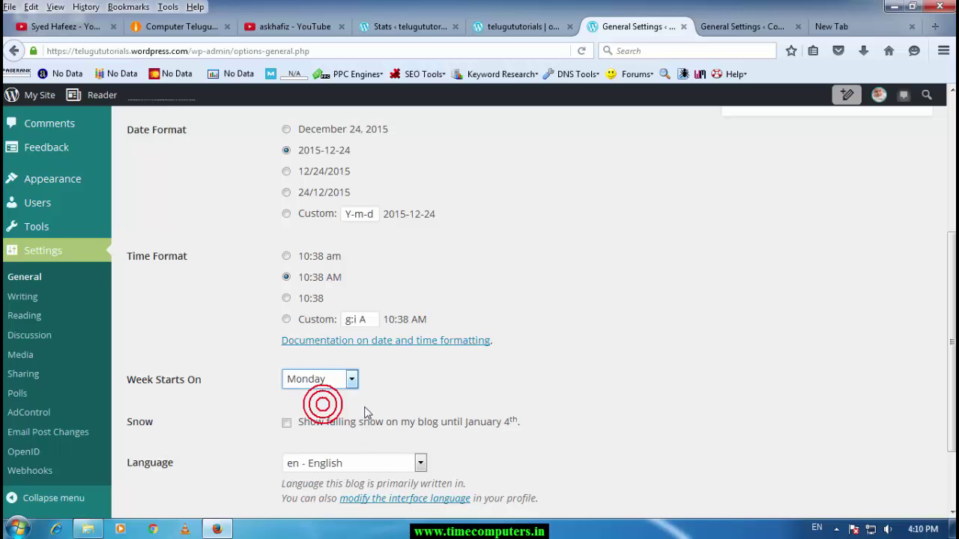
Enable falling snow on the blog until January 4th and save the General Settings
{"action": "scroll", "coordinate": [416, 405], "scroll_direction": "down", "scroll_amount": 2}
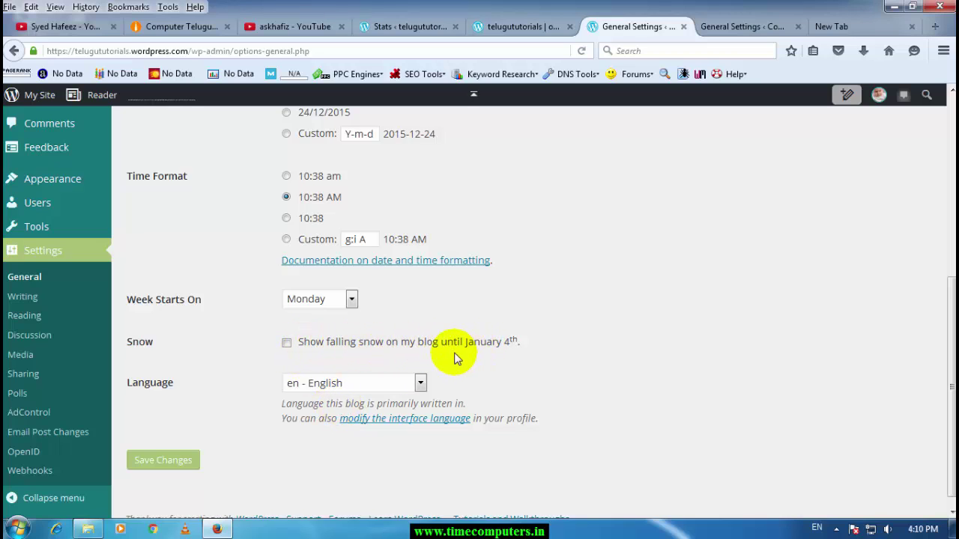
{"action": "left_click", "coordinate": [291, 349]}
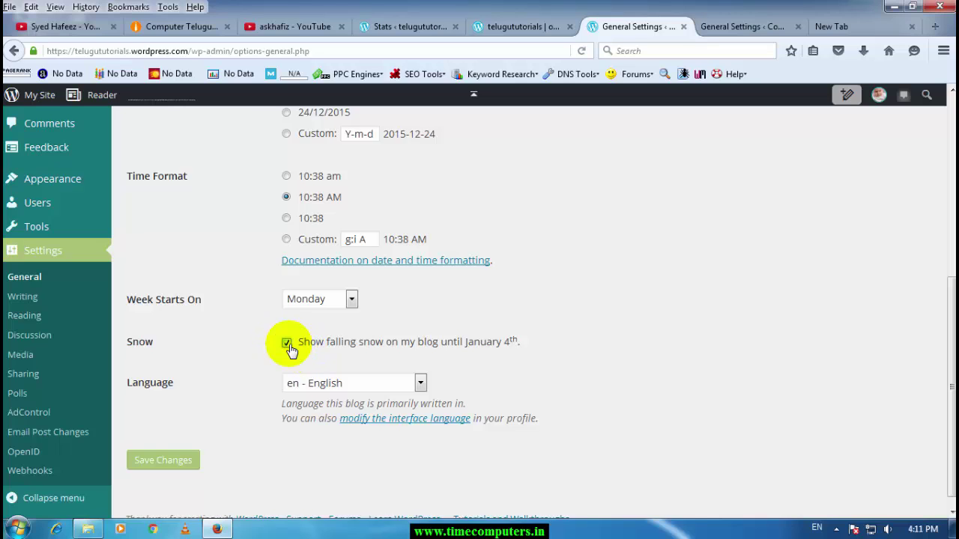
{"action": "left_click", "coordinate": [175, 463]}
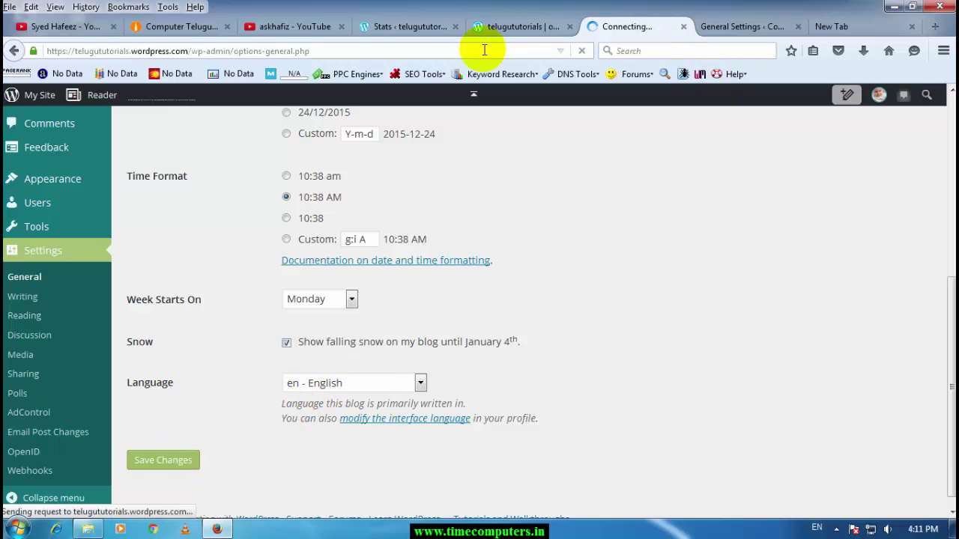
Reload the public telugututorials site and examine its tagline, post date format and falling snow effect
{"action": "left_click", "coordinate": [534, 27]}
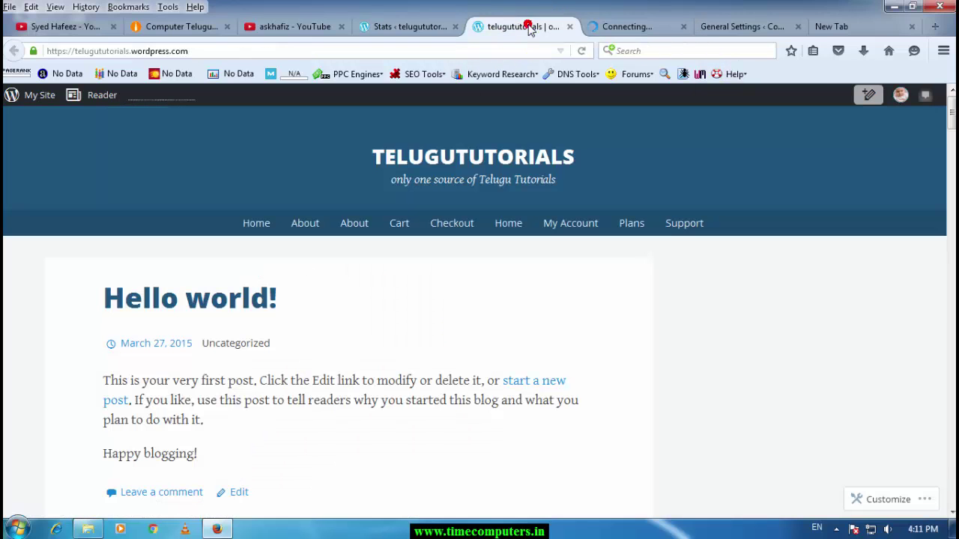
{"action": "left_click", "coordinate": [582, 51]}
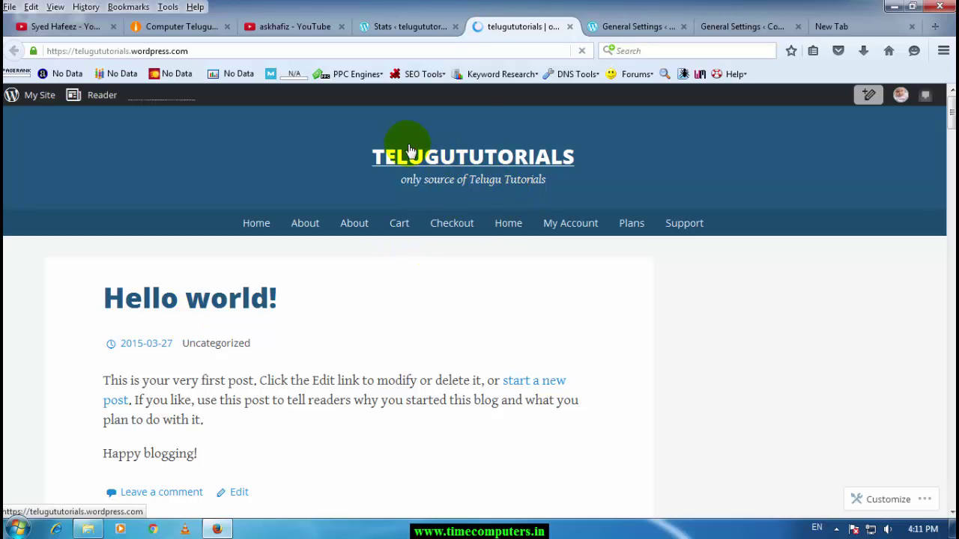
{"action": "left_click", "coordinate": [568, 188]}
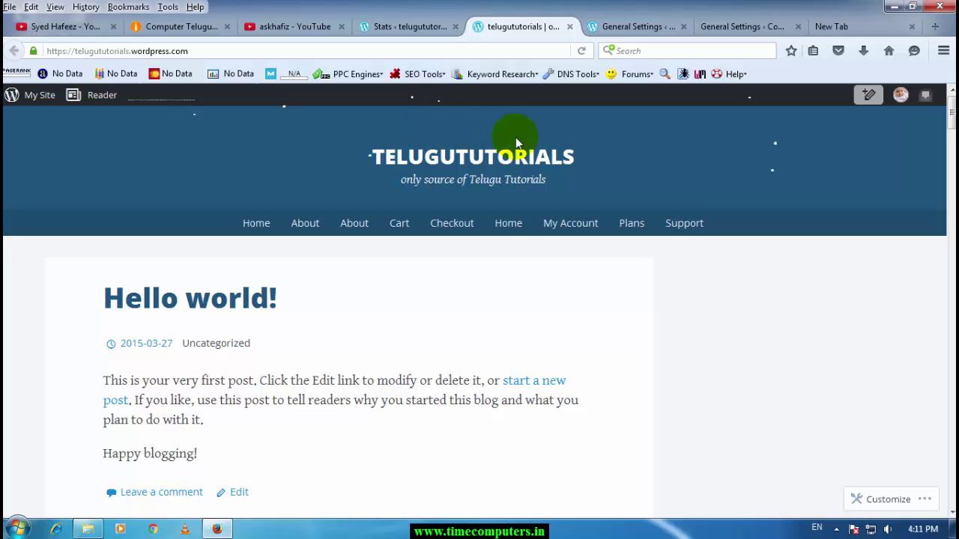
{"action": "left_click", "coordinate": [414, 28]}
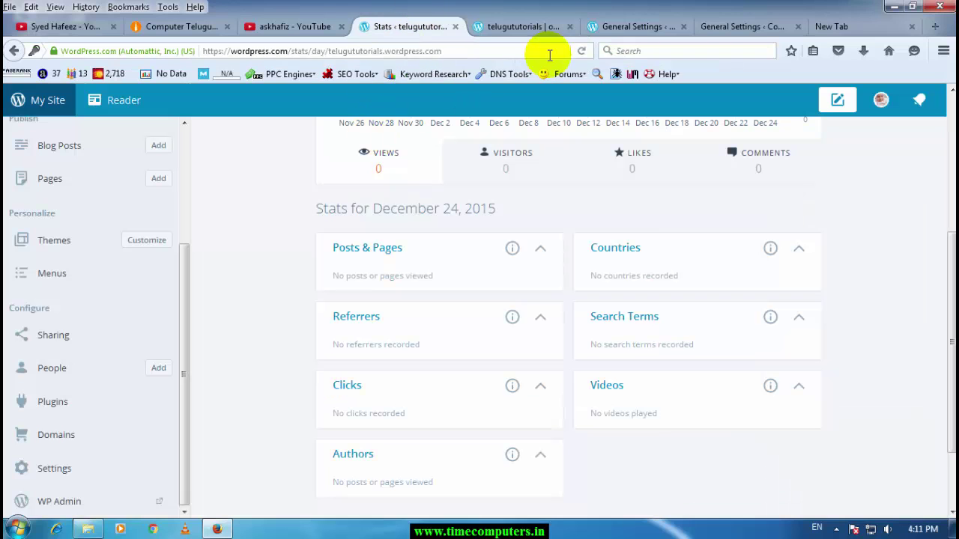
{"action": "left_click", "coordinate": [545, 29]}
Keep en - English as the telugututorials blog's language and save the General Settings again
{"action": "left_click", "coordinate": [624, 30]}
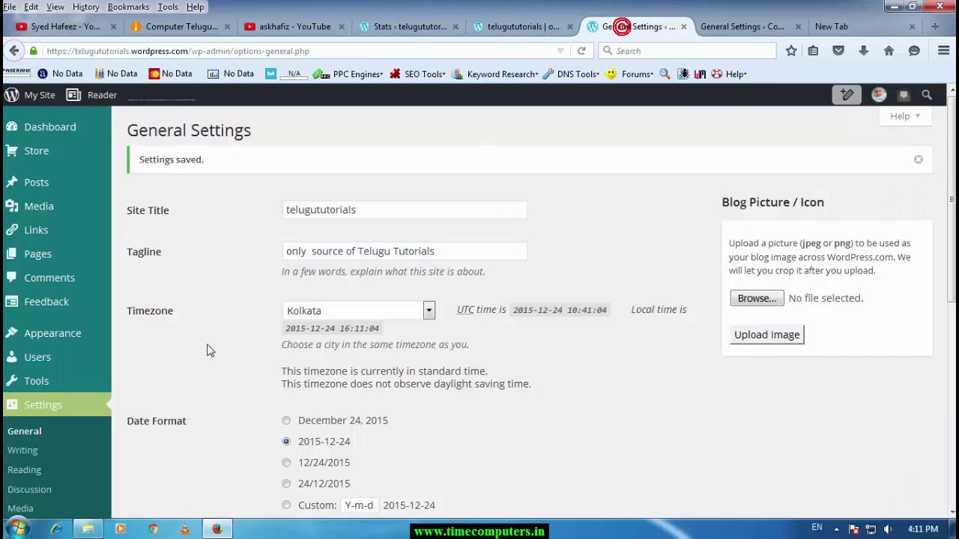
{"action": "scroll", "coordinate": [269, 399], "scroll_direction": "down", "scroll_amount": 4}
{"action": "scroll", "coordinate": [269, 399], "scroll_direction": "down", "scroll_amount": 2}
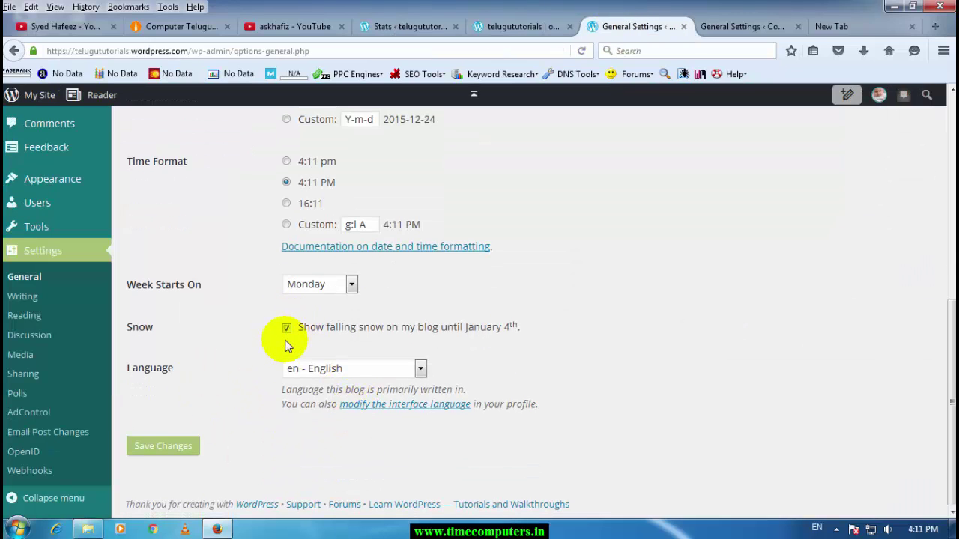
{"action": "left_click", "coordinate": [325, 371]}
{"action": "left_click", "coordinate": [324, 364]}
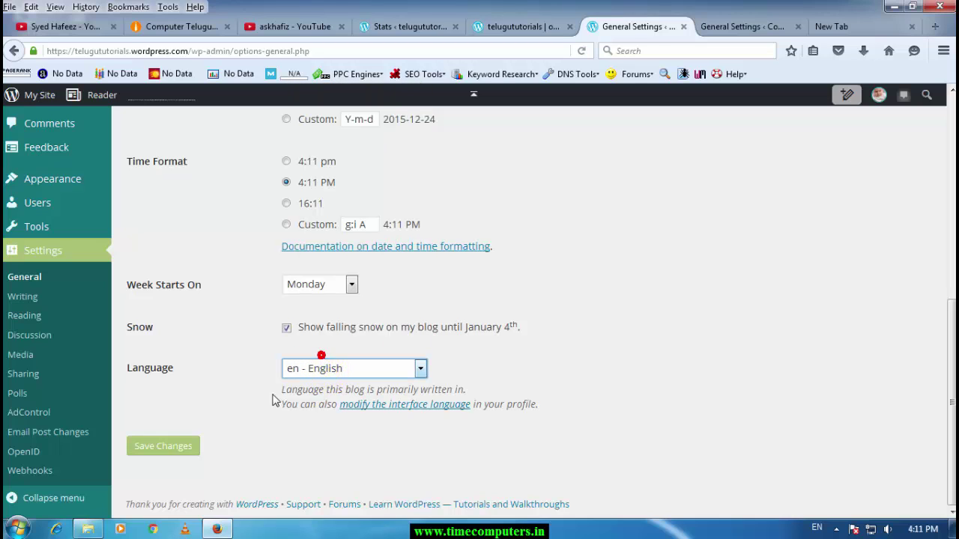
{"action": "left_click", "coordinate": [162, 444]}
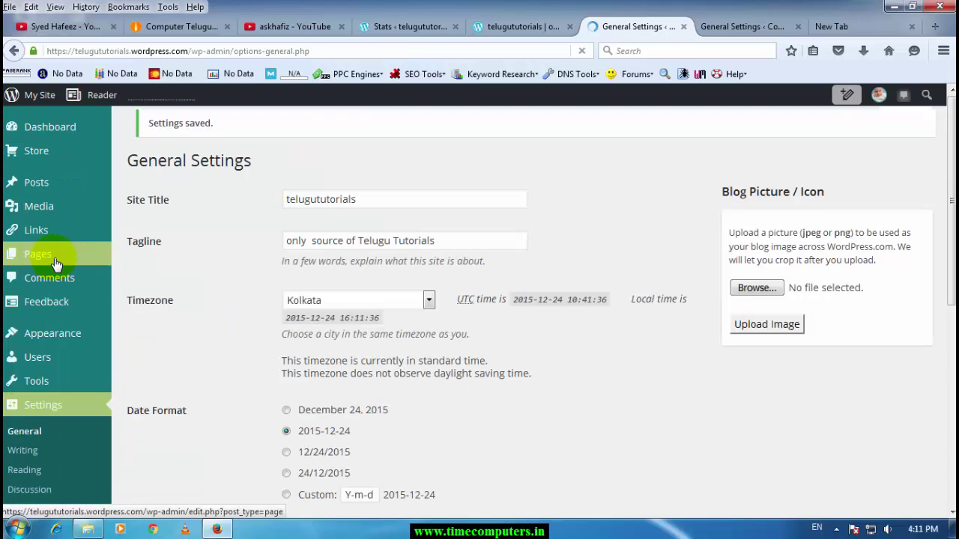
Open the Writing Settings of the telugututorials blog
{"action": "scroll", "coordinate": [230, 407], "scroll_direction": "down", "scroll_amount": 4}
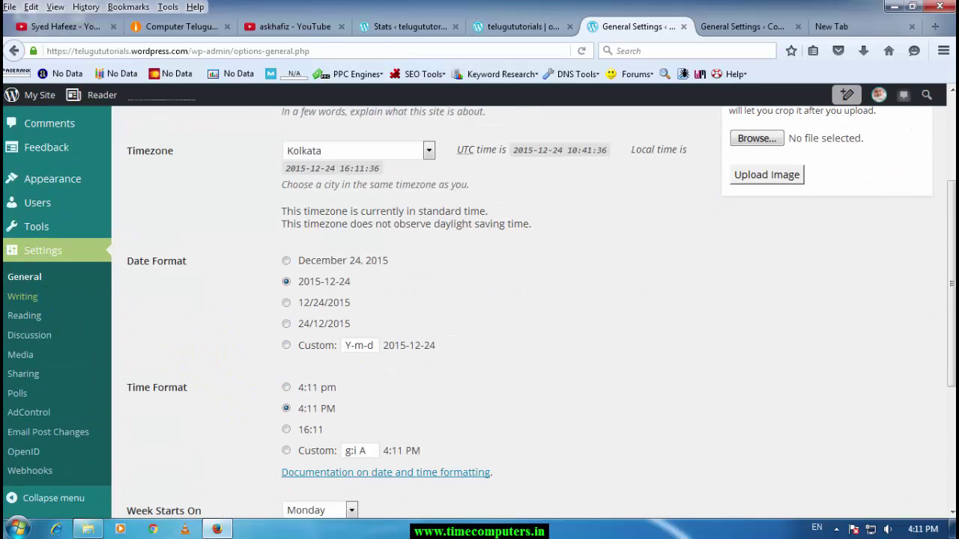
{"action": "left_click", "coordinate": [21, 297]}
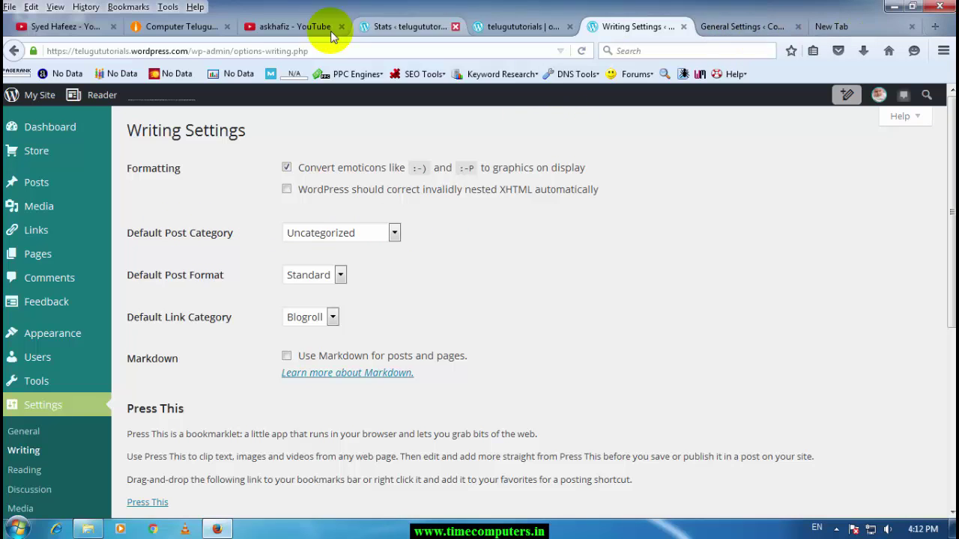
Browse the Topics category list on the timecomputers.in home page and open the Uncategorized category
{"action": "left_click", "coordinate": [208, 29]}
{"action": "scroll", "coordinate": [682, 384], "scroll_direction": "down", "scroll_amount": 10}
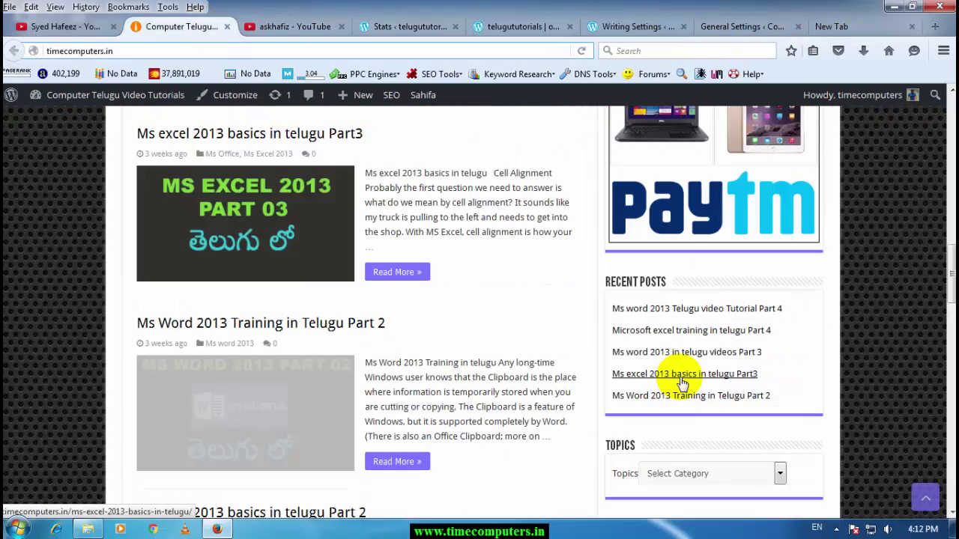
{"action": "left_click", "coordinate": [696, 476]}
{"action": "scroll", "coordinate": [681, 352], "scroll_direction": "down", "scroll_amount": 5}
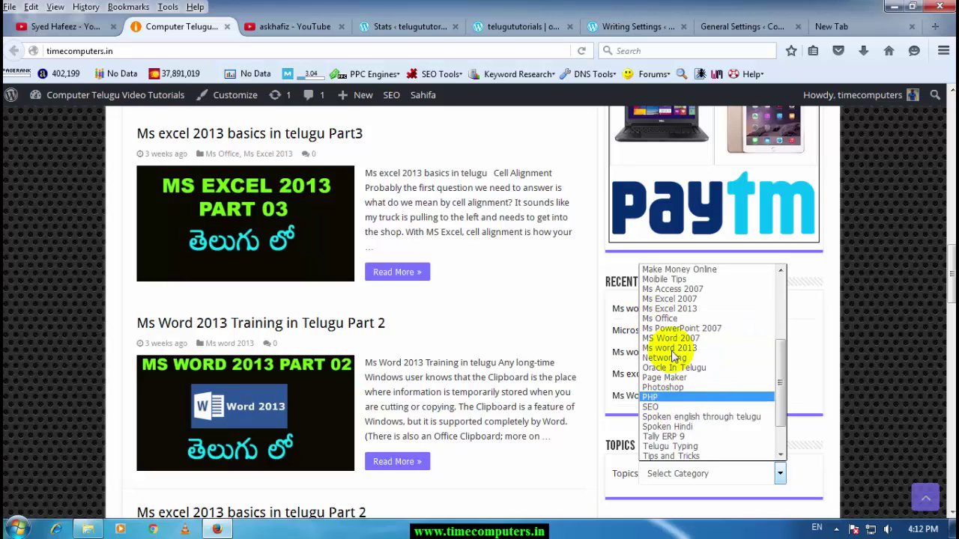
{"action": "scroll", "coordinate": [677, 380], "scroll_direction": "up", "scroll_amount": 4}
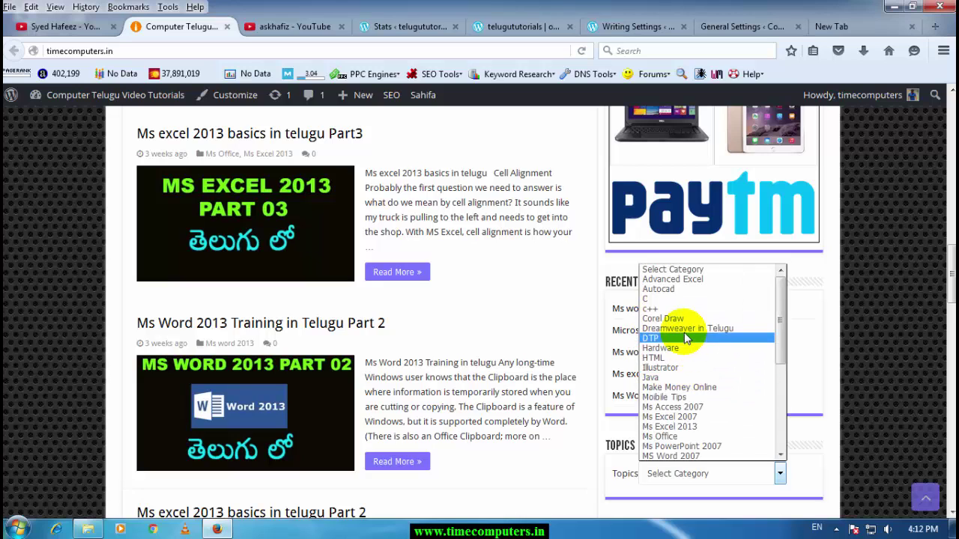
{"action": "scroll", "coordinate": [677, 411], "scroll_direction": "down", "scroll_amount": 5}
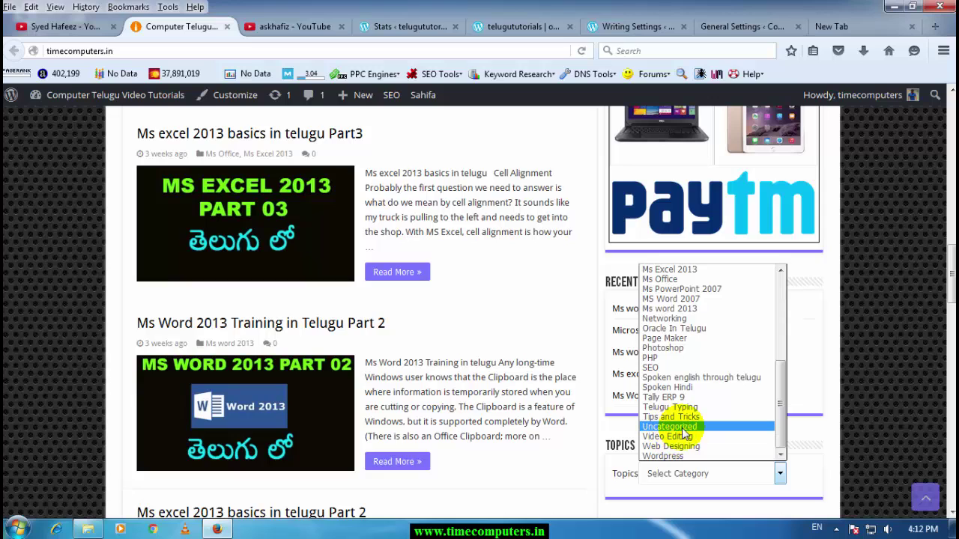
{"action": "left_click", "coordinate": [682, 427]}
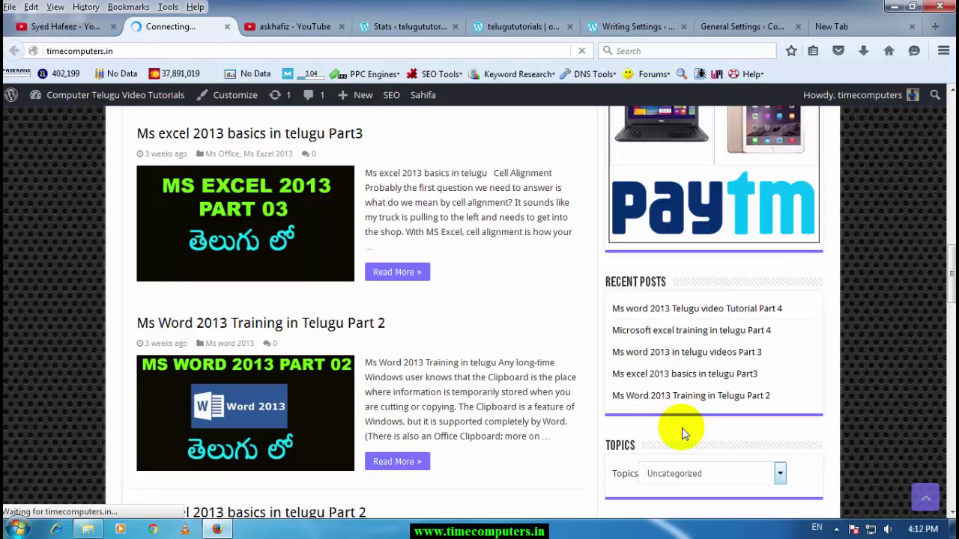
Examine the posts filed in the Uncategorized archive of timecomputers.in
{"action": "scroll", "coordinate": [355, 374], "scroll_direction": "down", "scroll_amount": 1}
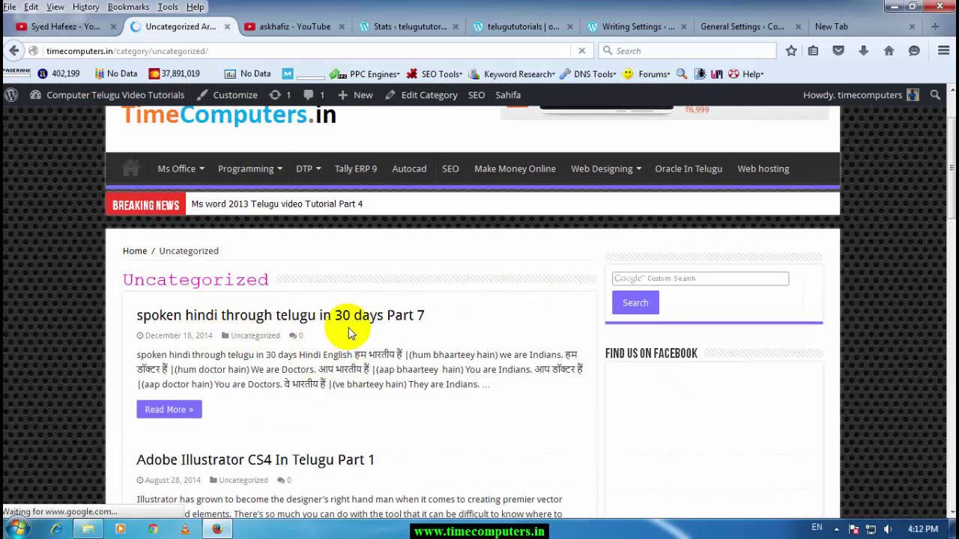
{"action": "scroll", "coordinate": [352, 333], "scroll_direction": "down", "scroll_amount": 3}
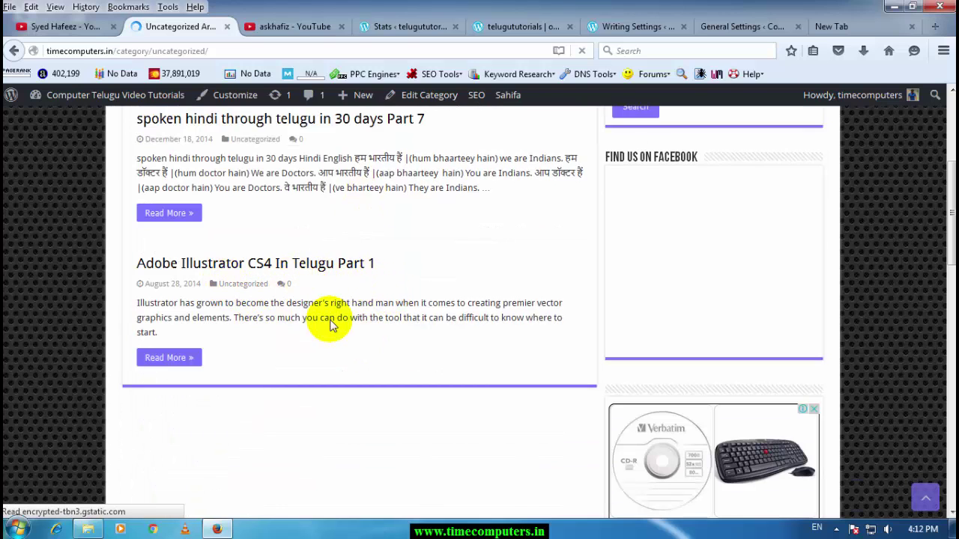
{"action": "scroll", "coordinate": [327, 332], "scroll_direction": "up", "scroll_amount": 4}
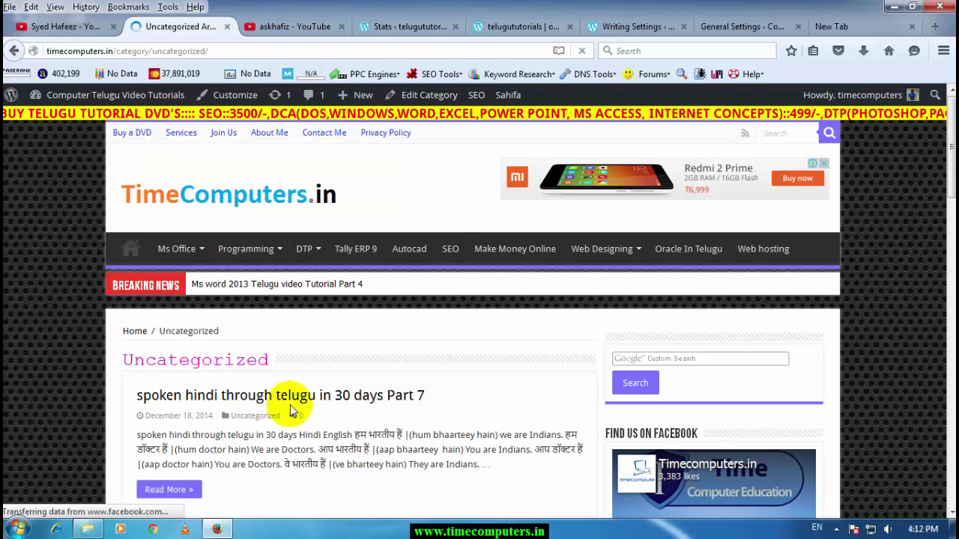
Review the available default post categories in the telugututorials Writing Settings, leaving Uncategorized selected
{"action": "left_click", "coordinate": [595, 30]}
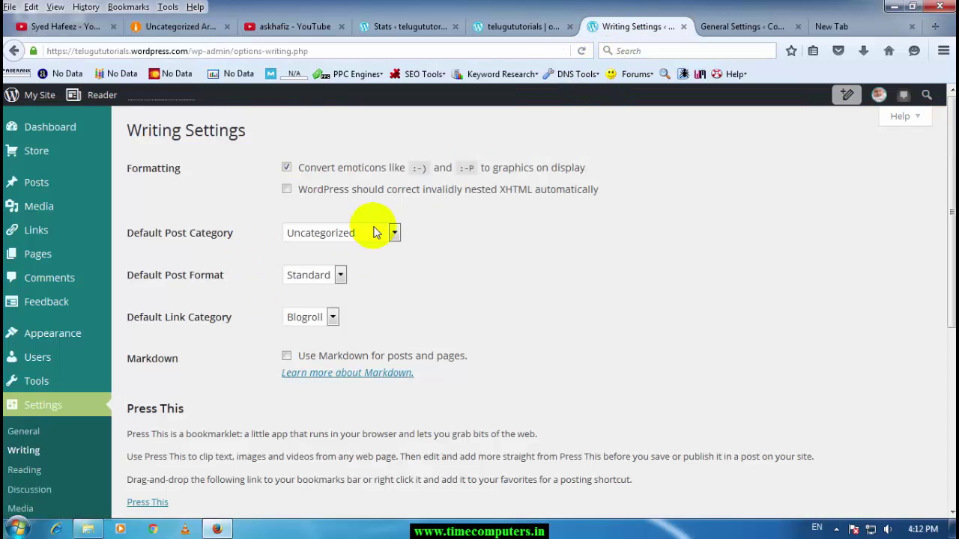
{"action": "left_click", "coordinate": [381, 231]}
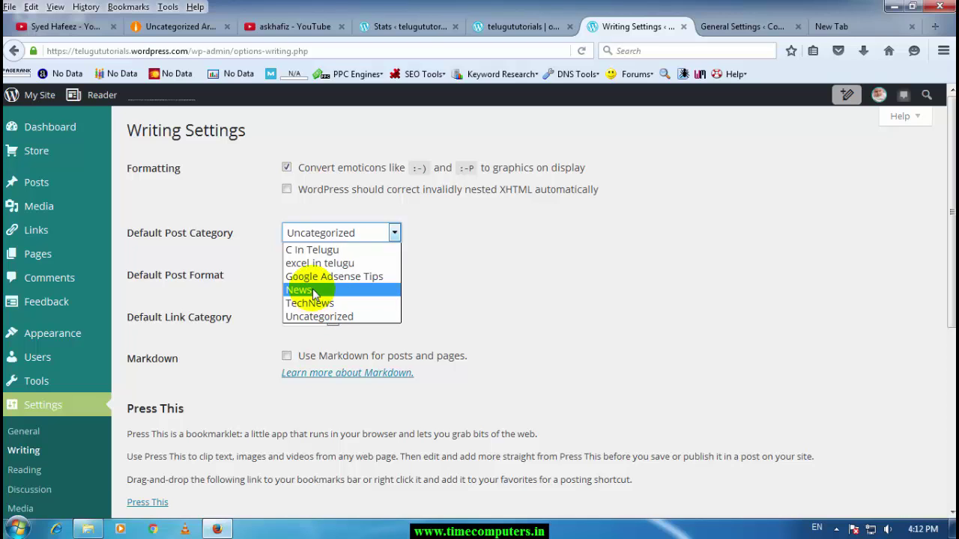
{"action": "left_click", "coordinate": [514, 285]}
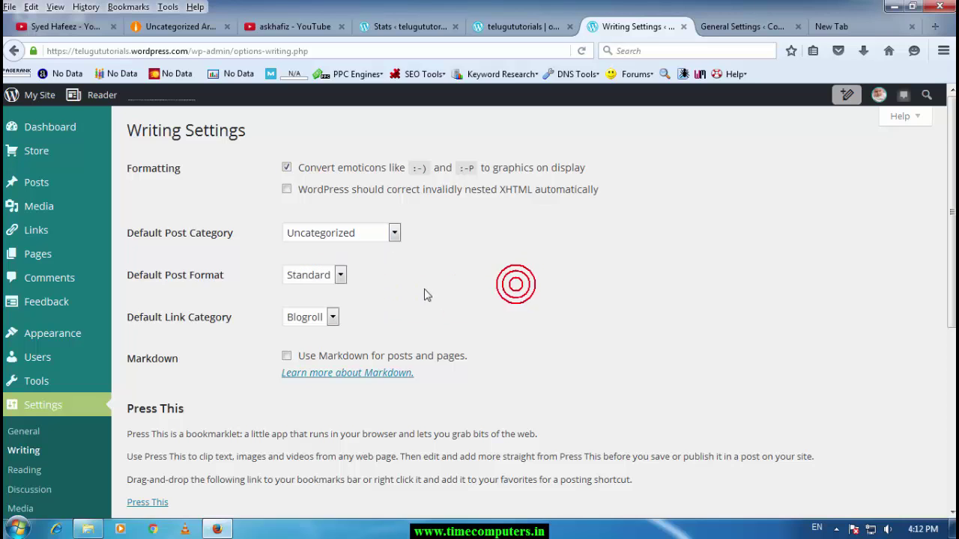
Set the default post format of the telugututorials blog to Video
{"action": "left_click", "coordinate": [323, 279]}
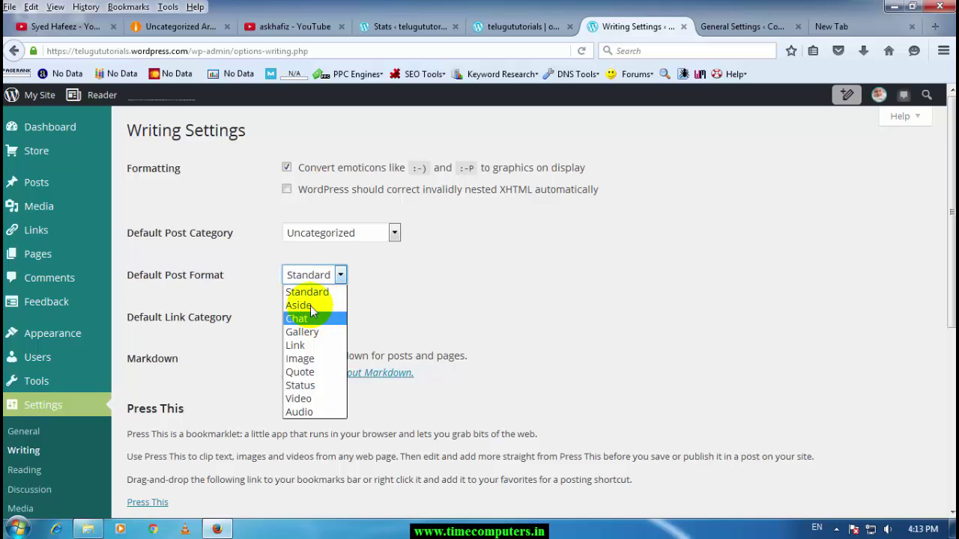
{"action": "left_click", "coordinate": [318, 400]}
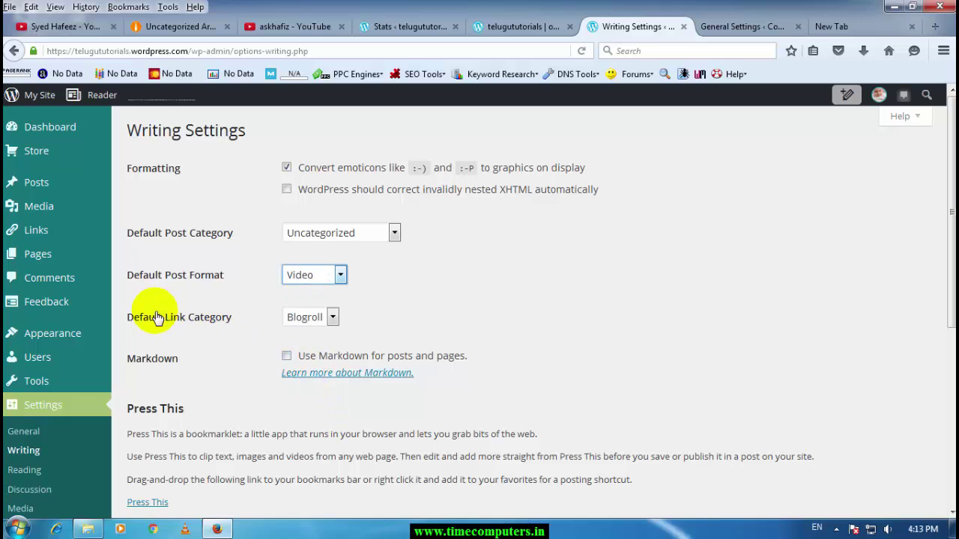
Review the default link category, leaving Blogroll selected, and read the Press This section of the Writing Settings
{"action": "left_click", "coordinate": [332, 317]}
{"action": "left_click", "coordinate": [310, 334]}
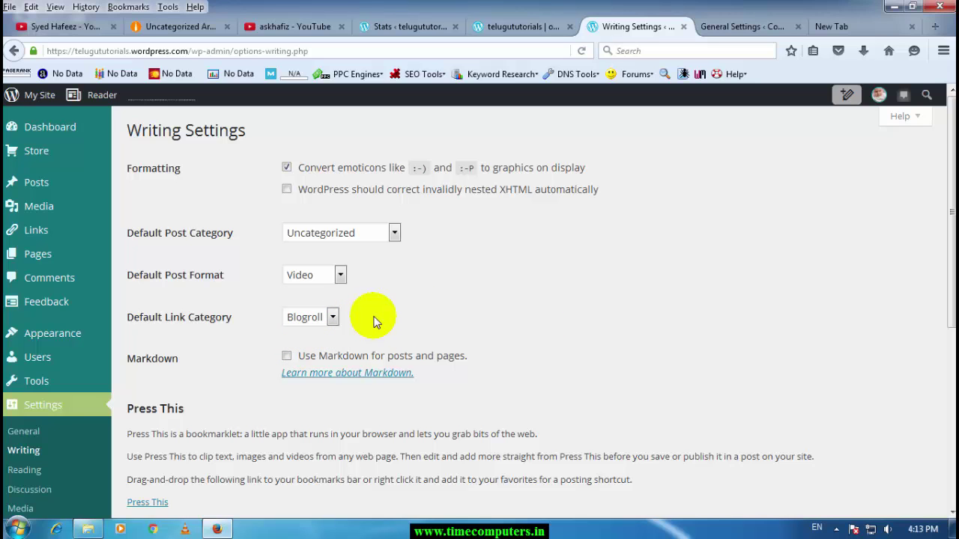
{"action": "scroll", "coordinate": [375, 320], "scroll_direction": "down", "scroll_amount": 3}
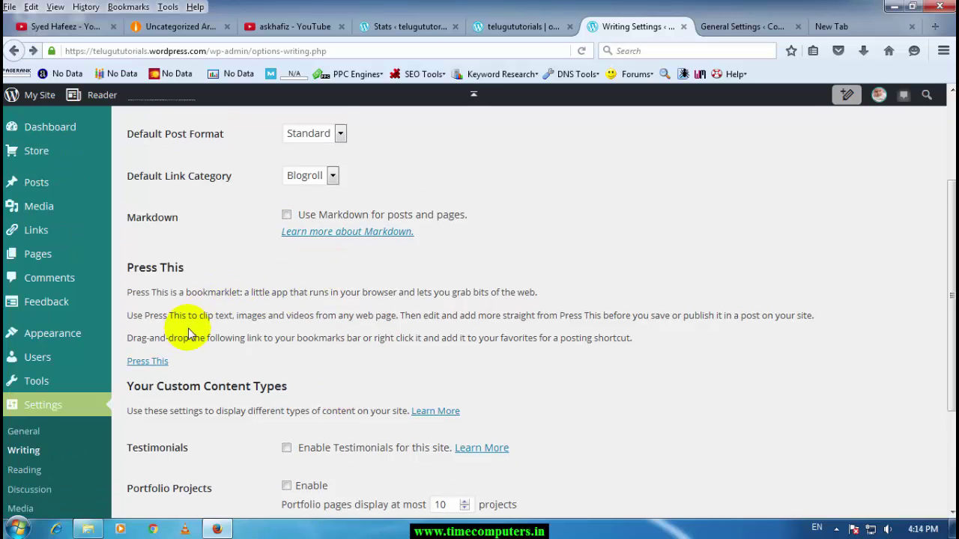
{"action": "scroll", "coordinate": [188, 322], "scroll_direction": "down", "scroll_amount": 1}
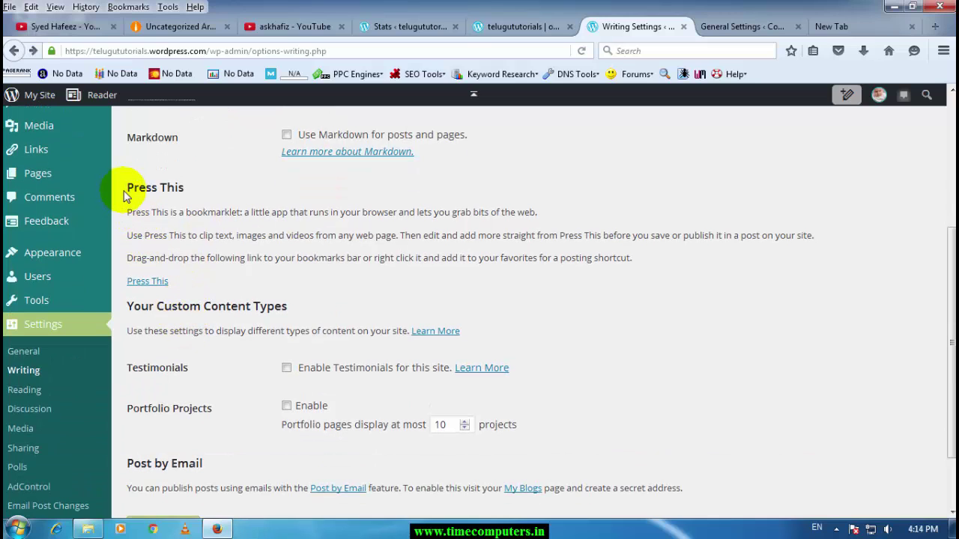
{"action": "left_click_drag", "start_coordinate": [129, 189], "coordinate": [188, 188]}
{"action": "left_click", "coordinate": [214, 221]}
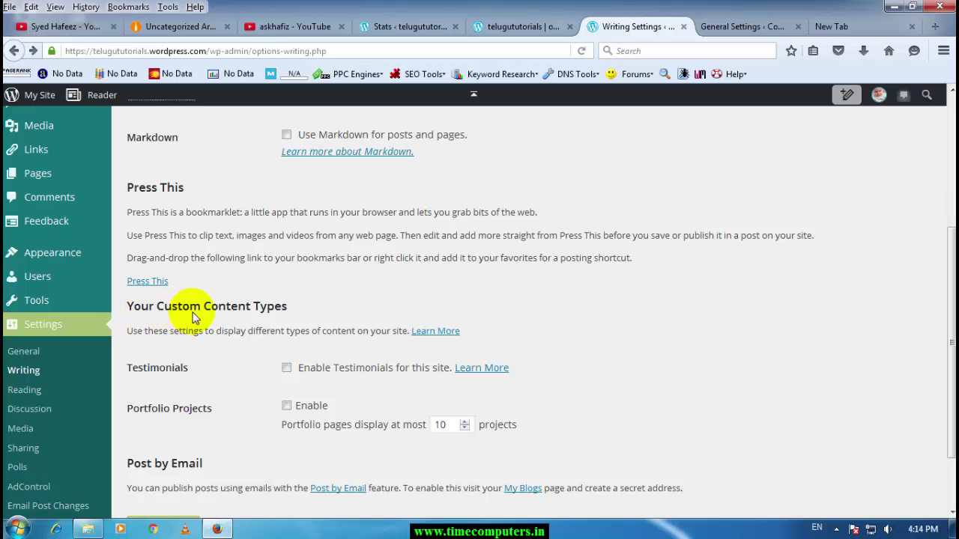
Enable Testimonials for the telugututorials site under the custom content types and save the Writing Settings
{"action": "scroll", "coordinate": [268, 327], "scroll_direction": "down", "scroll_amount": 2}
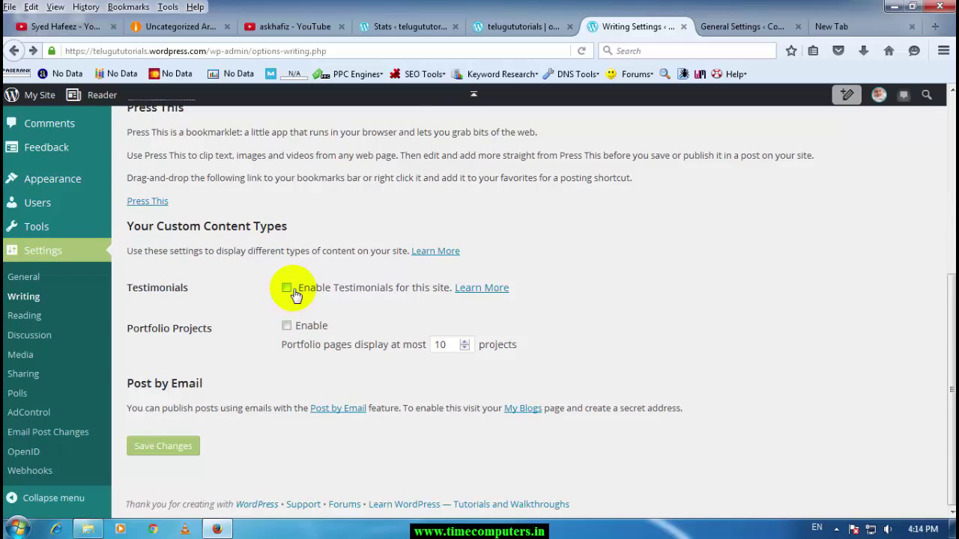
{"action": "left_click", "coordinate": [287, 289]}
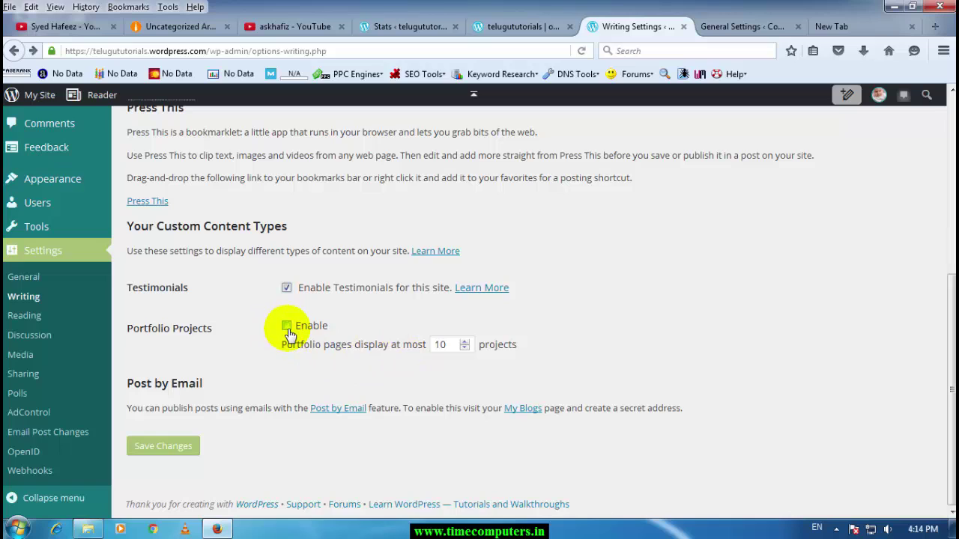
{"action": "left_click", "coordinate": [171, 449]}
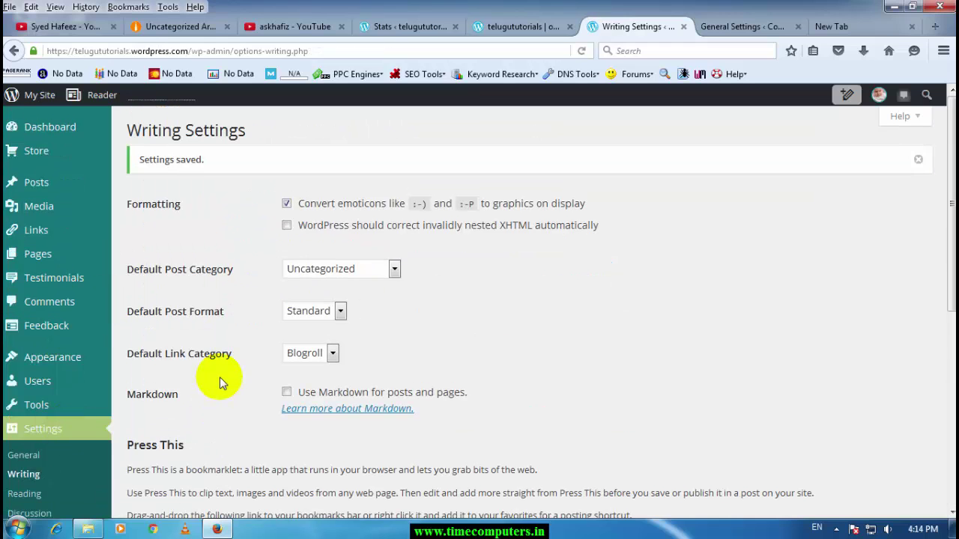
Open the Reading Settings of the telugututorials blog
{"action": "scroll", "coordinate": [221, 379], "scroll_direction": "down", "scroll_amount": 4}
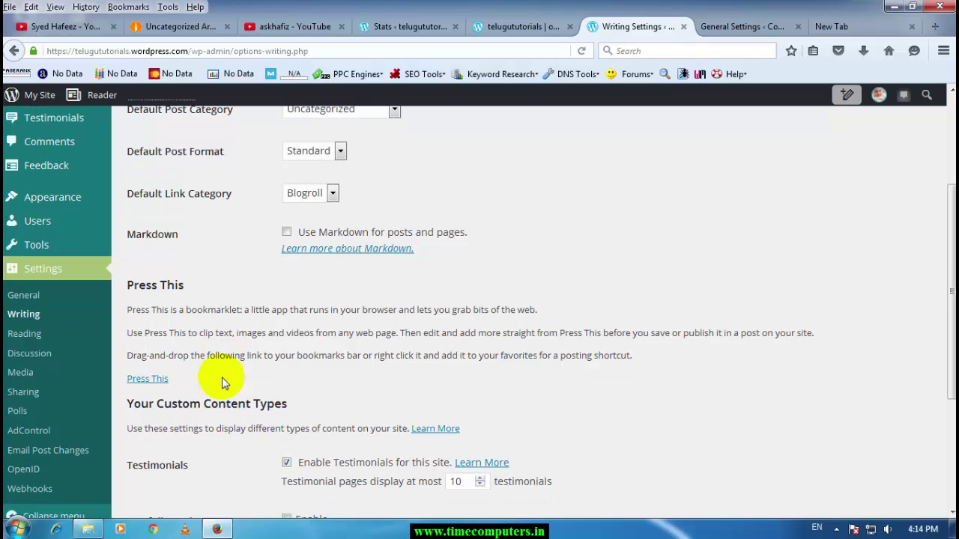
{"action": "left_click", "coordinate": [37, 319]}
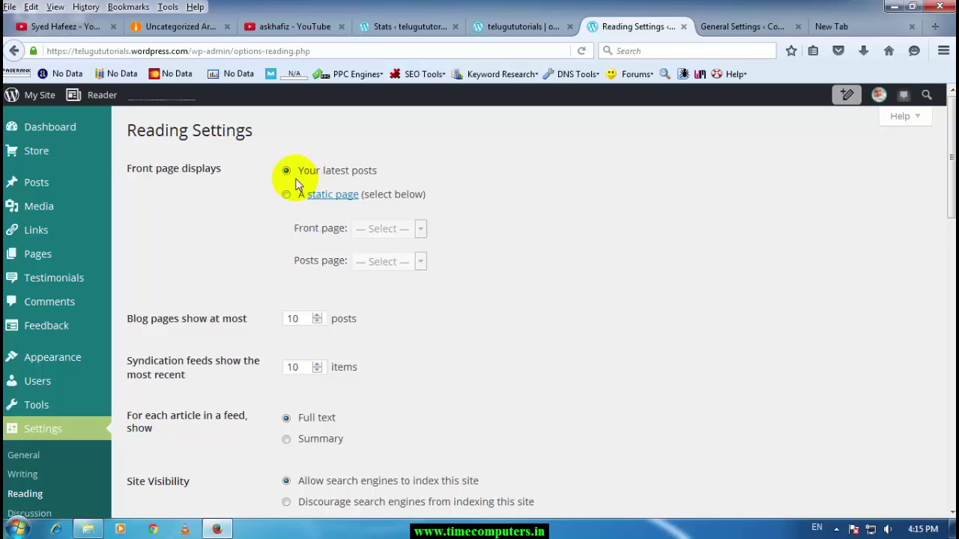
Examine how the latest posts are displayed on the front page of timecomputers.in
{"action": "left_click", "coordinate": [746, 30]}
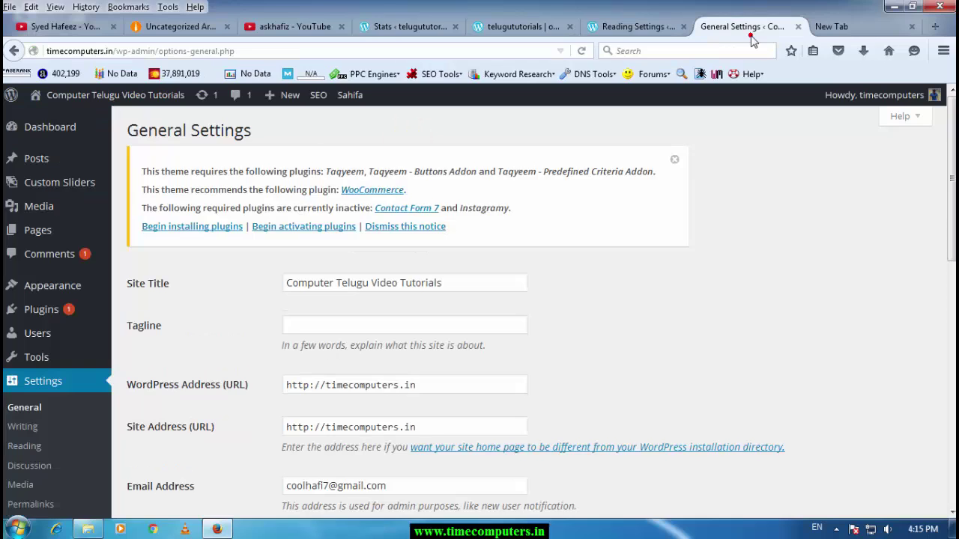
{"action": "left_click", "coordinate": [180, 29]}
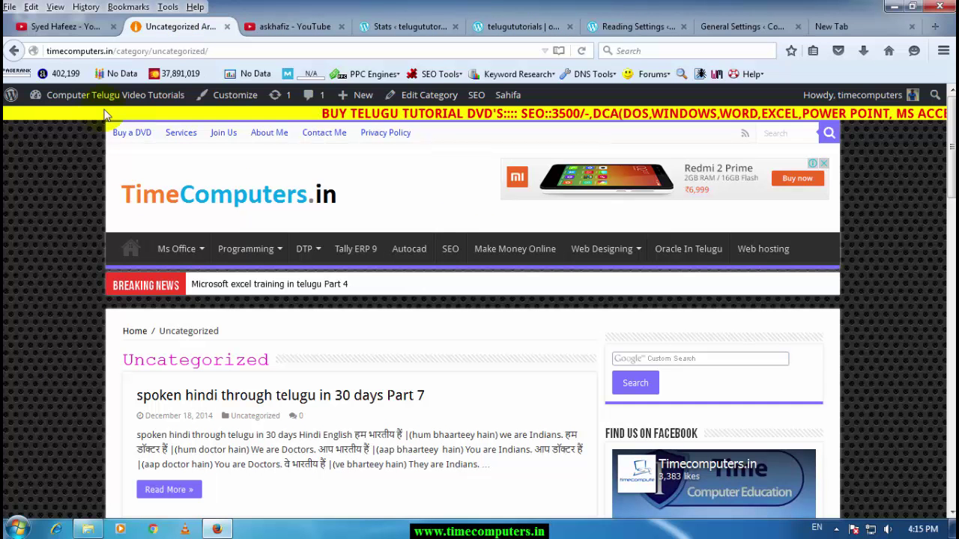
{"action": "left_click", "coordinate": [140, 191]}
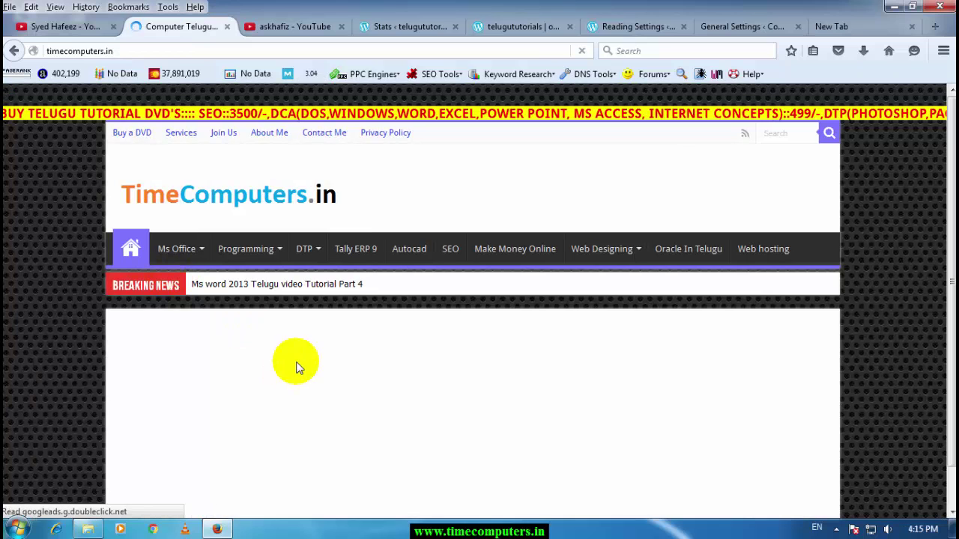
{"action": "scroll", "coordinate": [298, 381], "scroll_direction": "down", "scroll_amount": 5}
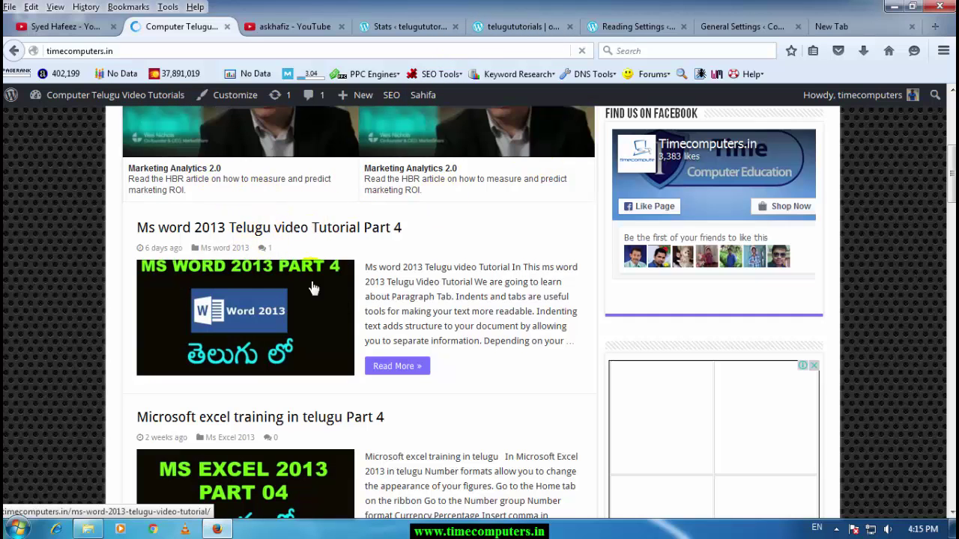
{"action": "left_click", "coordinate": [317, 343]}
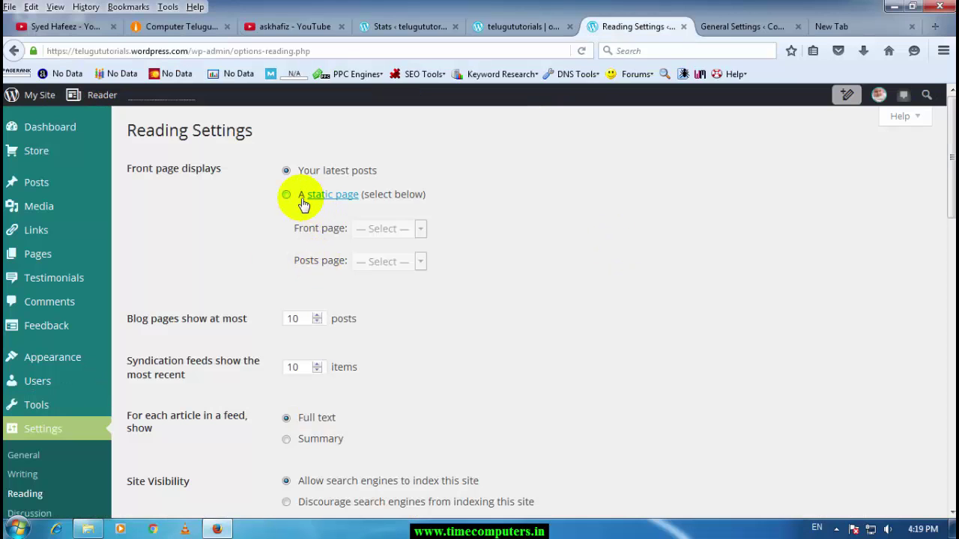
Try the static page option and review the available front pages, restoring the front page display to the latest posts
{"action": "left_click", "coordinate": [286, 196]}
{"action": "left_click", "coordinate": [408, 228]}
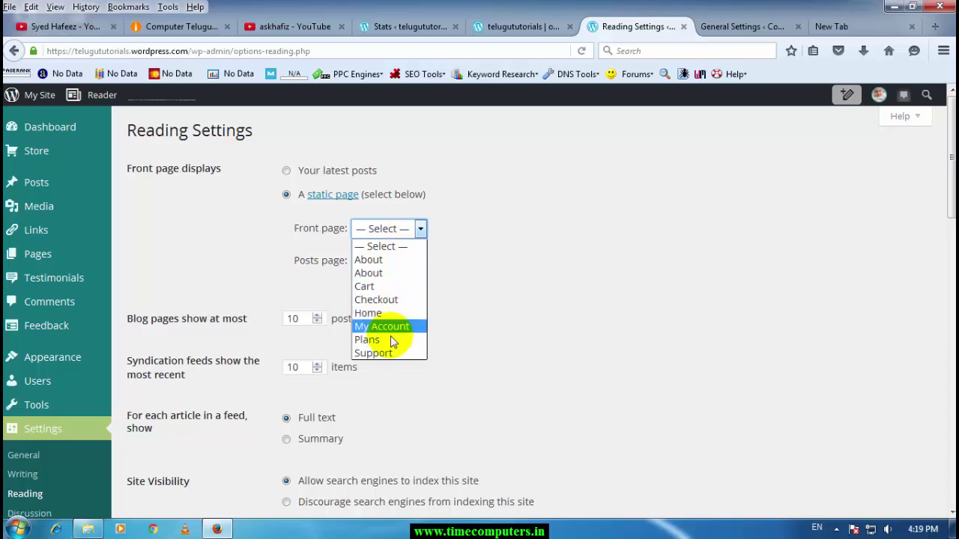
{"action": "left_click", "coordinate": [471, 245]}
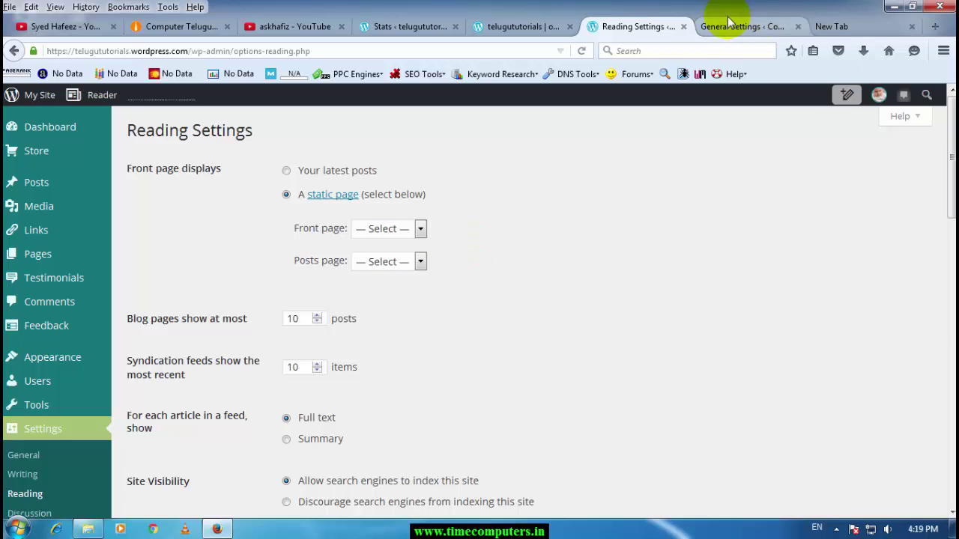
{"action": "left_click", "coordinate": [286, 172]}
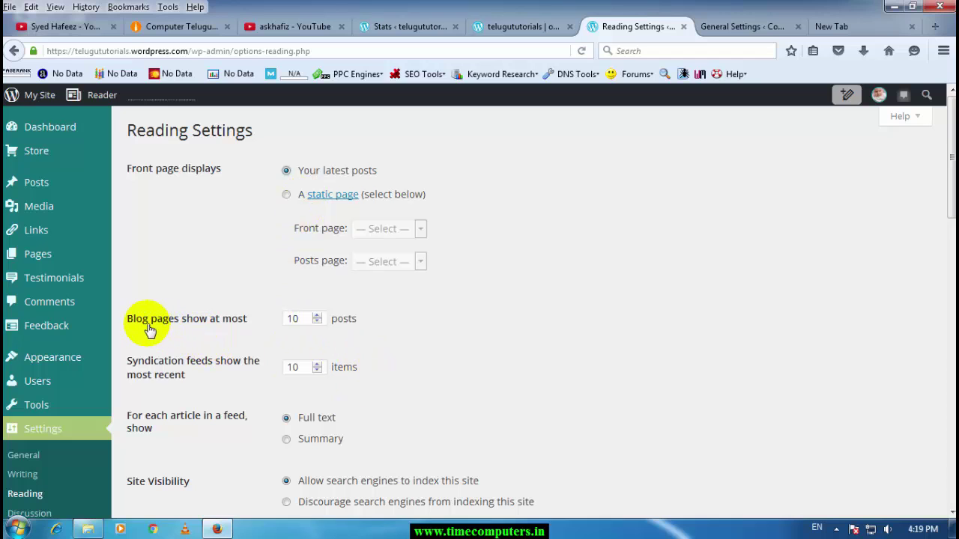
Examine the limit on posts per blog page in the Reading Settings, comparing it with the post list on the timecomputers.in home page
{"action": "double_click", "coordinate": [292, 319]}
{"action": "left_click", "coordinate": [746, 30]}
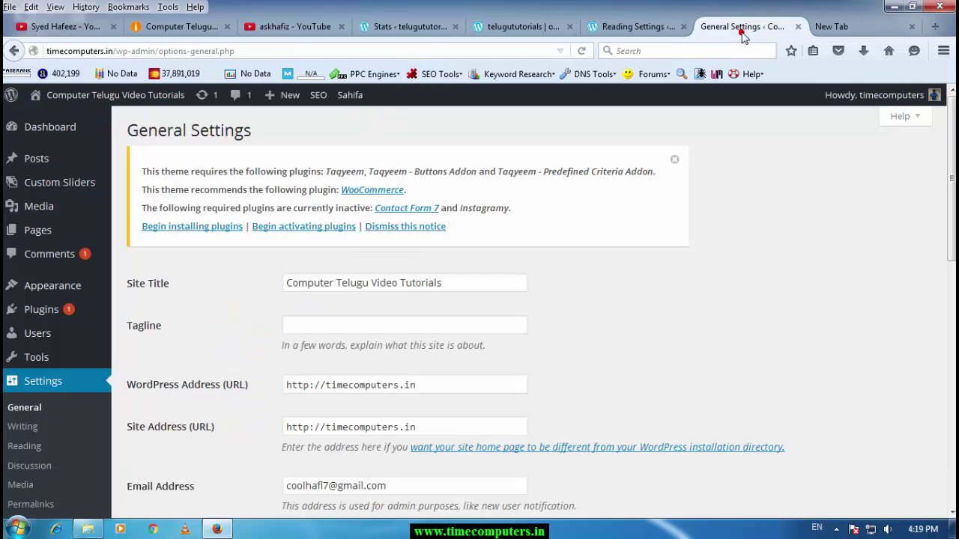
{"action": "left_click", "coordinate": [180, 26]}
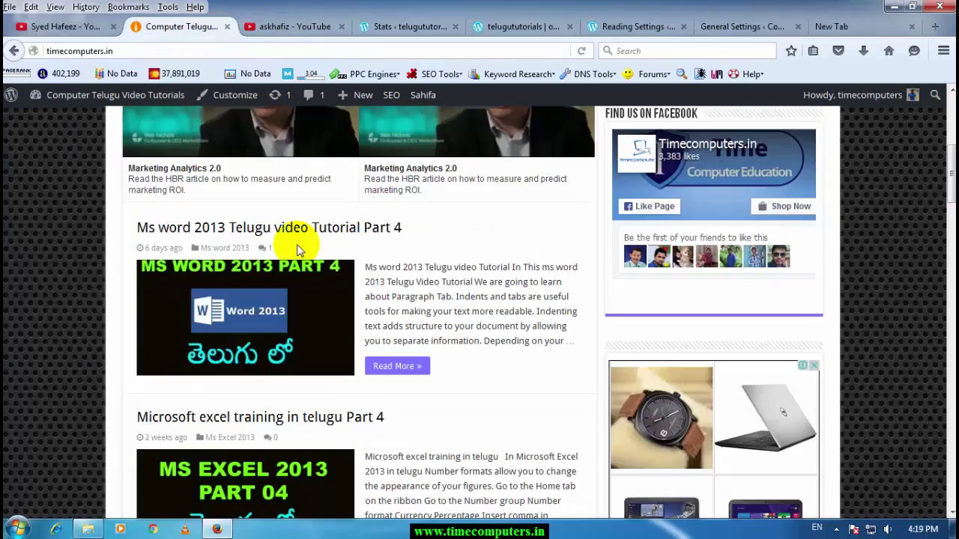
{"action": "scroll", "coordinate": [328, 323], "scroll_direction": "down", "scroll_amount": 3}
{"action": "scroll", "coordinate": [327, 323], "scroll_direction": "down", "scroll_amount": 15}
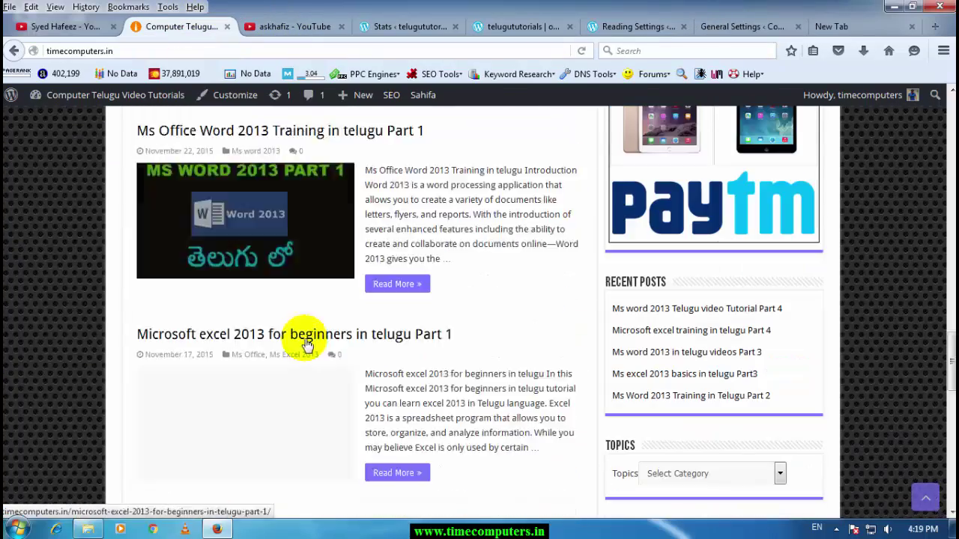
{"action": "scroll", "coordinate": [304, 365], "scroll_direction": "down", "scroll_amount": 3}
{"action": "scroll", "coordinate": [277, 295], "scroll_direction": "up", "scroll_amount": 12}
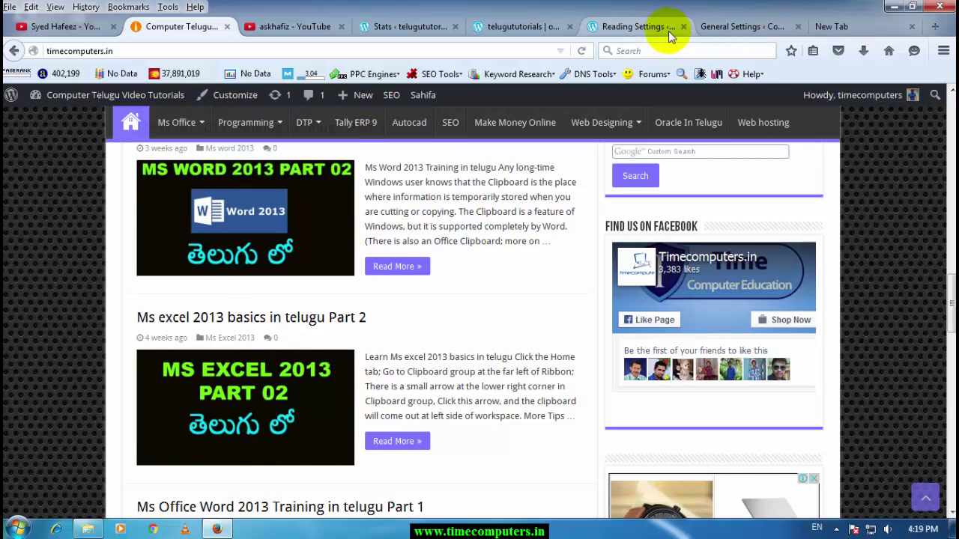
{"action": "left_click", "coordinate": [624, 28]}
{"action": "left_click", "coordinate": [304, 318]}
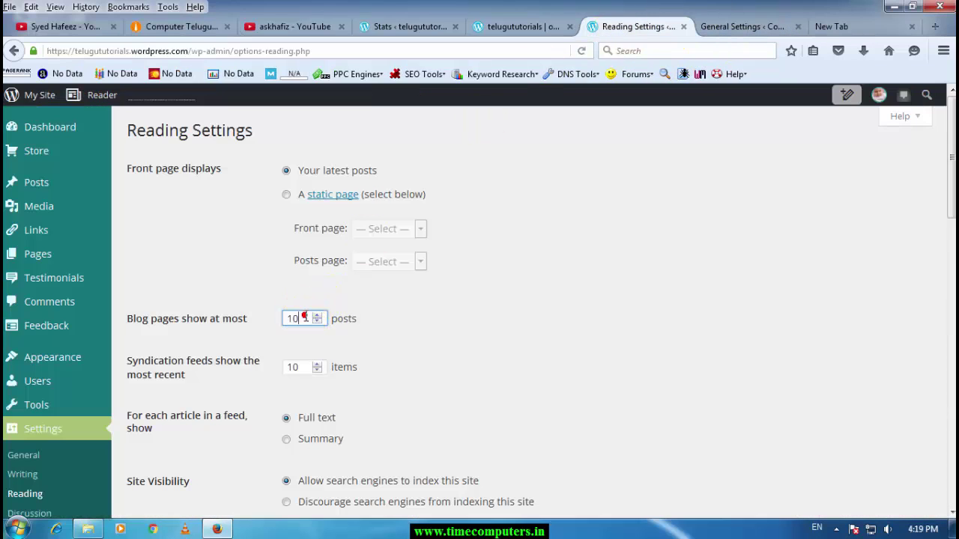
{"action": "left_click_drag", "start_coordinate": [300, 318], "coordinate": [289, 319]}
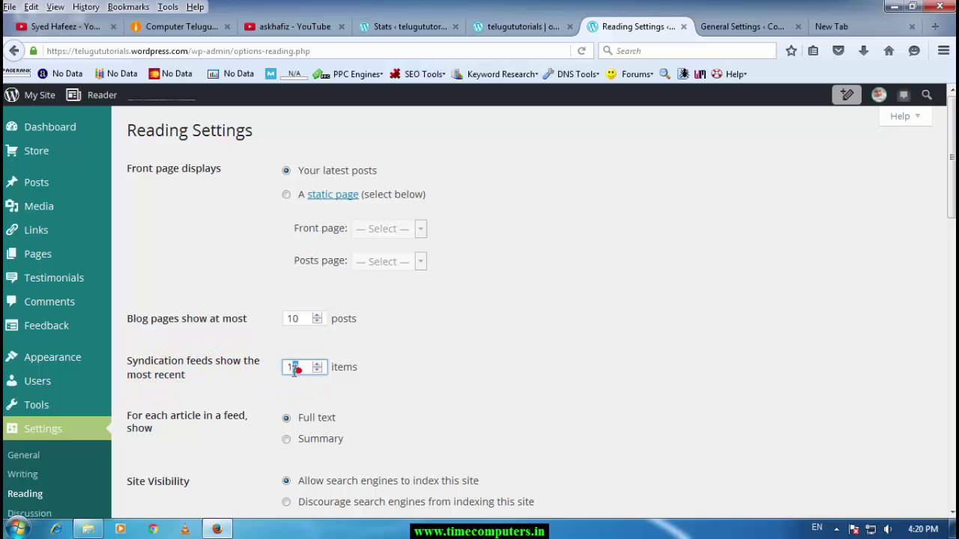
Review the number of recent items shown in syndication feeds, leaving it at 10
{"action": "double_click", "coordinate": [292, 367]}
{"action": "left_click", "coordinate": [430, 375]}
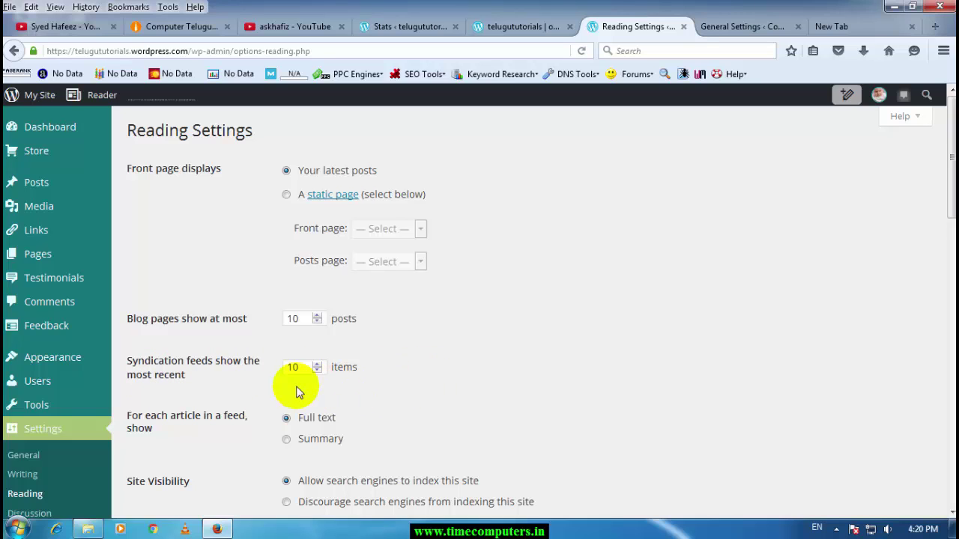
{"action": "left_click", "coordinate": [276, 372]}
{"action": "double_click", "coordinate": [201, 362]}
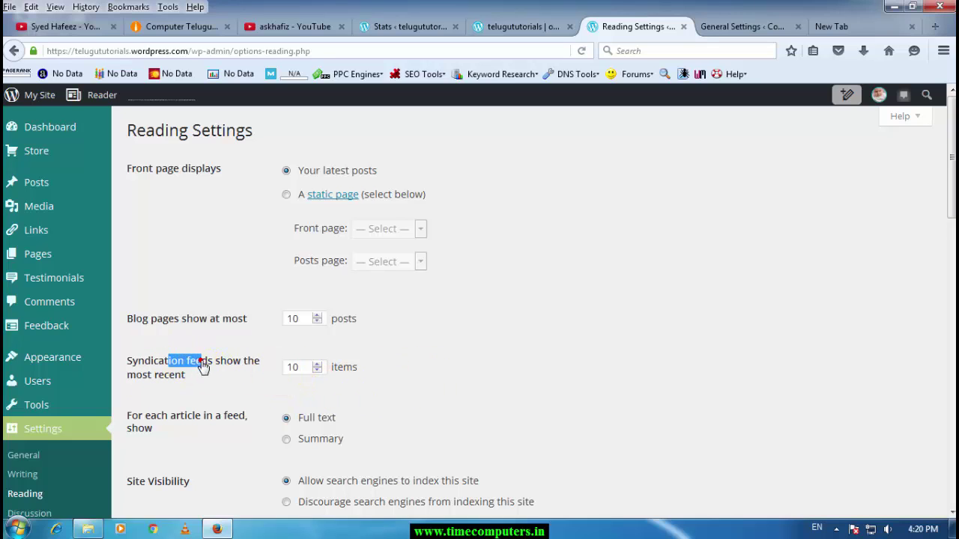
{"action": "left_click", "coordinate": [222, 375]}
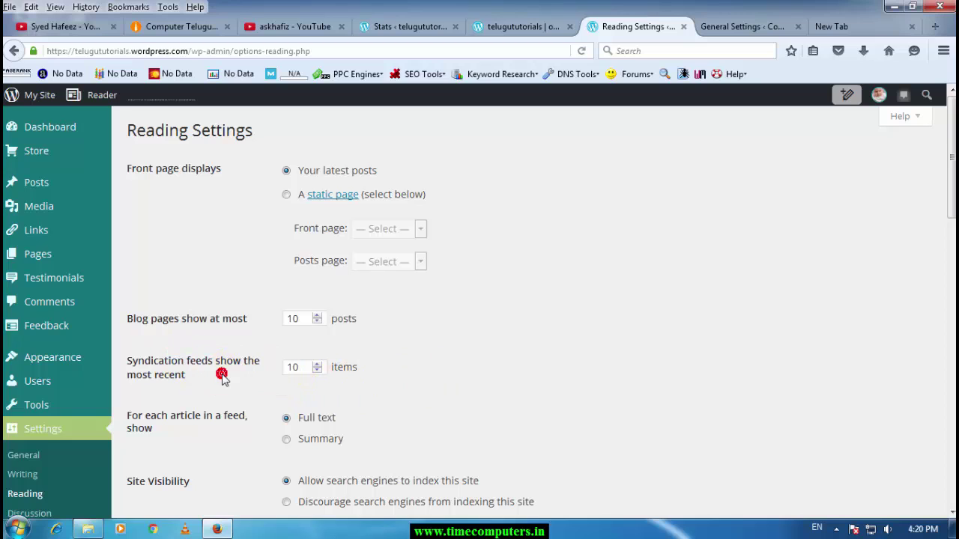
{"action": "left_click", "coordinate": [304, 369]}
{"action": "left_click", "coordinate": [384, 372]}
Compare the full text and summary feed options with the post excerpts on the timecomputers.in home page
{"action": "scroll", "coordinate": [385, 372], "scroll_direction": "down", "scroll_amount": 4}
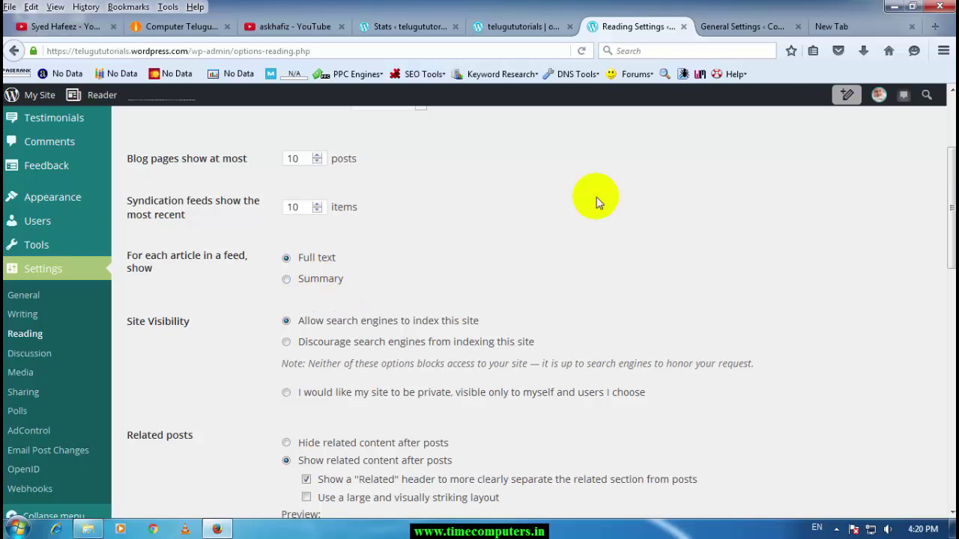
{"action": "left_click", "coordinate": [279, 30]}
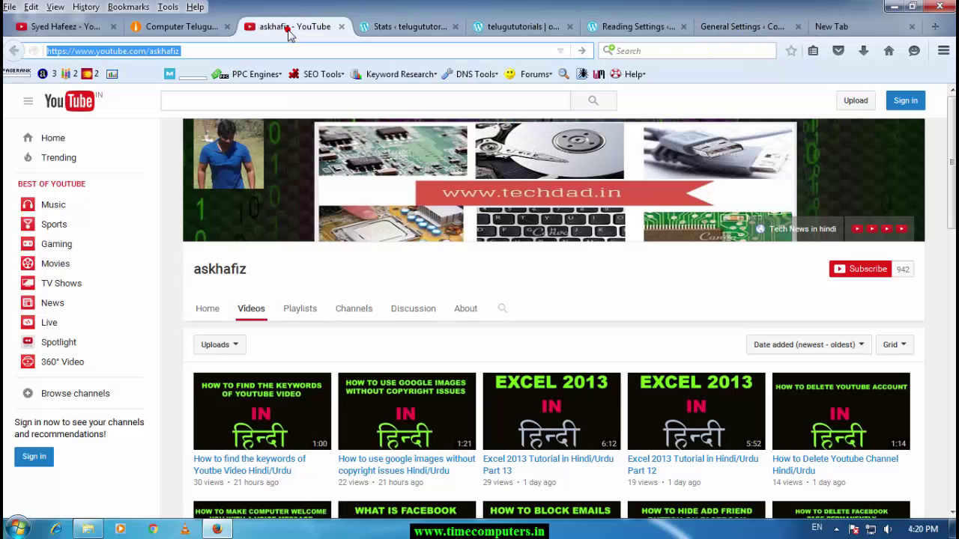
{"action": "left_click", "coordinate": [384, 30]}
{"action": "left_click", "coordinate": [521, 29]}
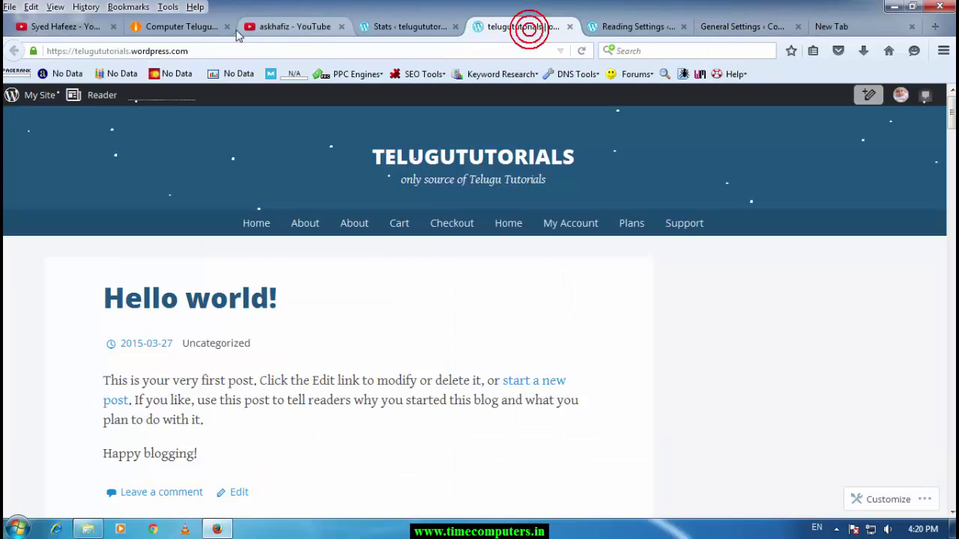
{"action": "left_click", "coordinate": [197, 28]}
{"action": "scroll", "coordinate": [389, 224], "scroll_direction": "up", "scroll_amount": 4}
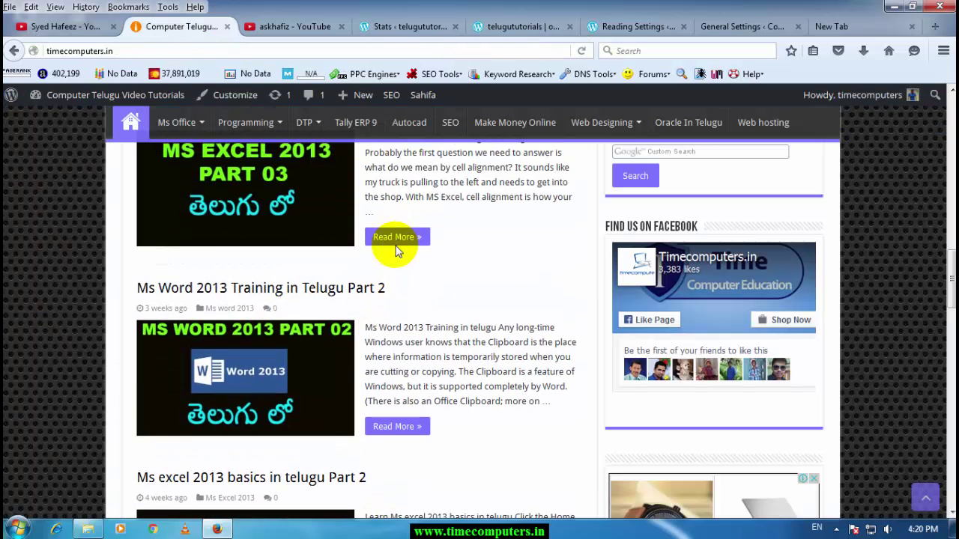
{"action": "left_click_drag", "start_coordinate": [367, 328], "coordinate": [423, 342]}
{"action": "left_click", "coordinate": [470, 388]}
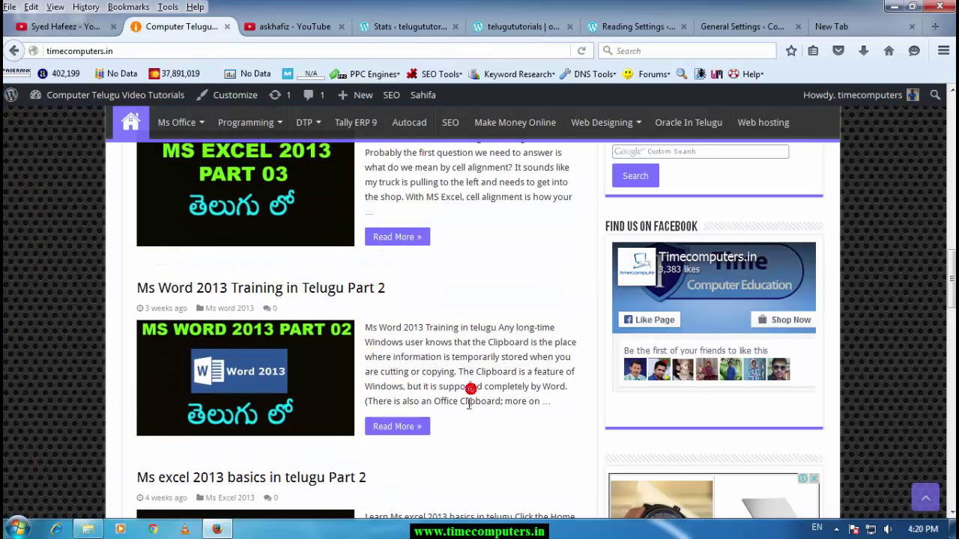
{"action": "left_click", "coordinate": [403, 430]}
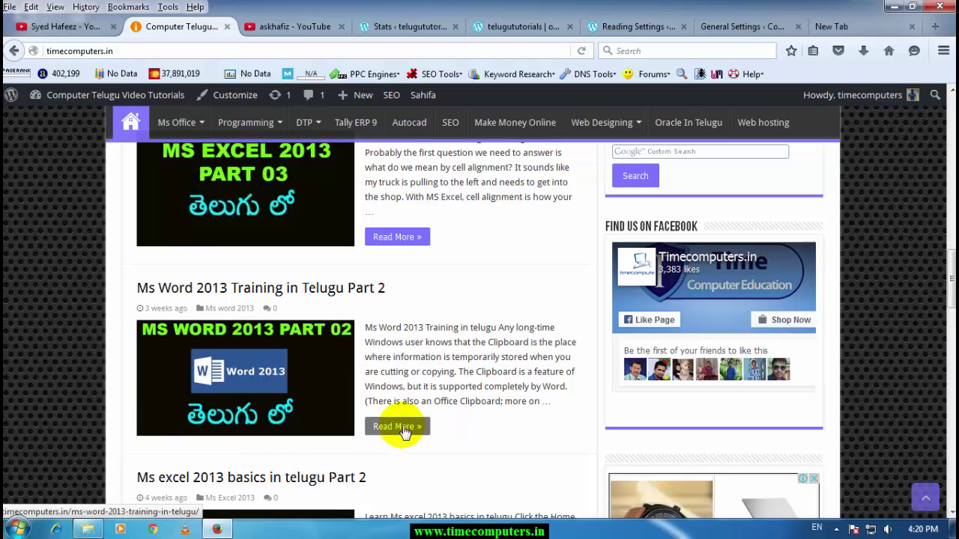
{"action": "left_click", "coordinate": [721, 26]}
{"action": "left_click", "coordinate": [633, 26]}
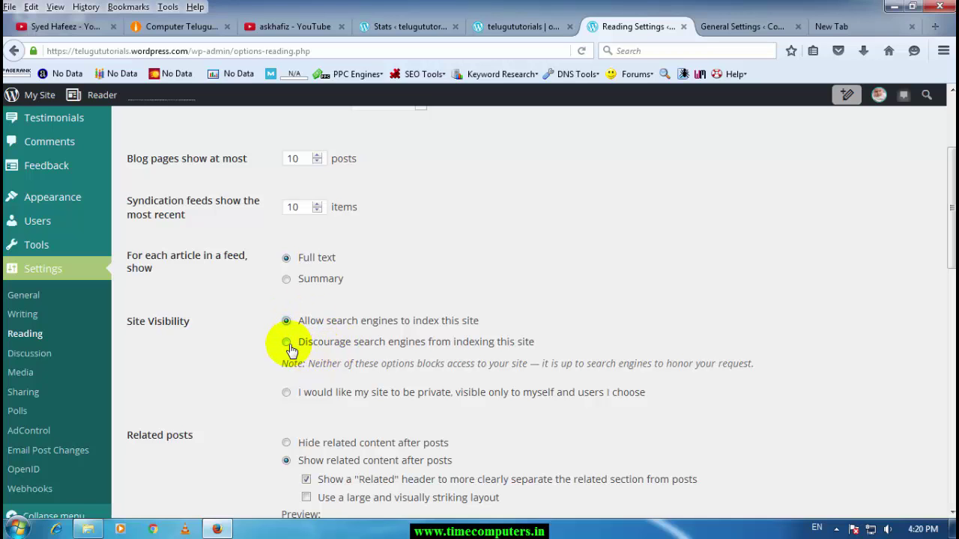
Set the site visibility of the telugututorials blog to private, visible only to the owner and chosen users
{"action": "scroll", "coordinate": [278, 364], "scroll_direction": "down", "scroll_amount": 3}
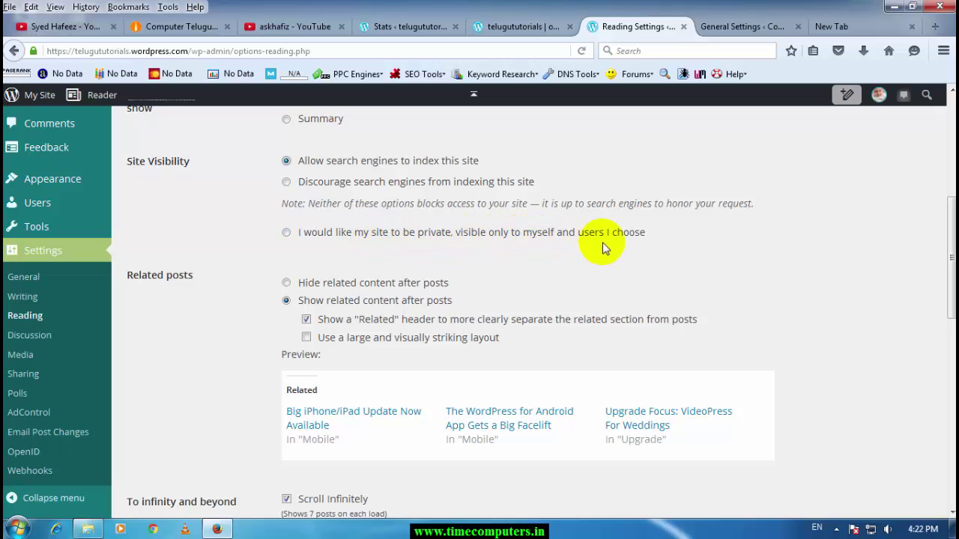
{"action": "left_click", "coordinate": [287, 233]}
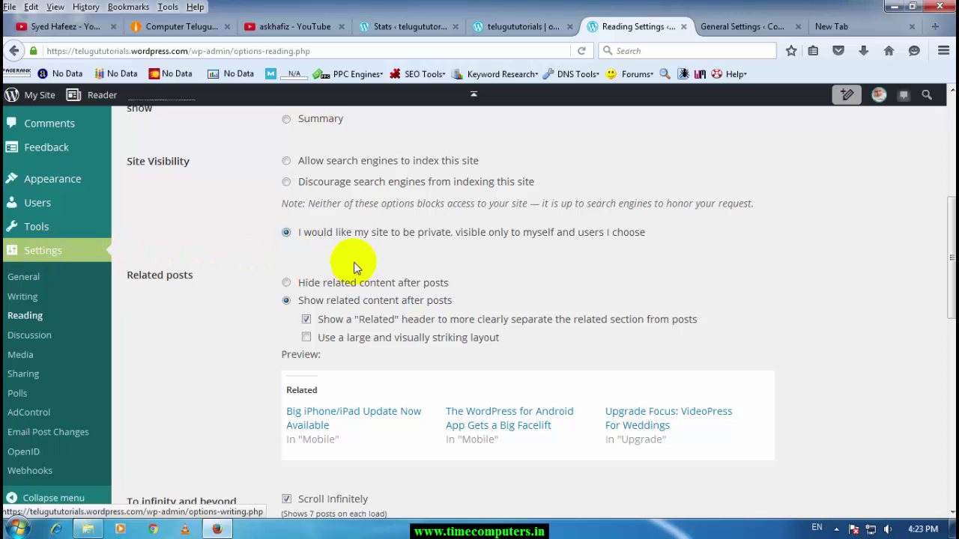
Set the site visibility of the telugututorials blog to allow search engines to index the site
{"action": "left_click", "coordinate": [290, 161]}
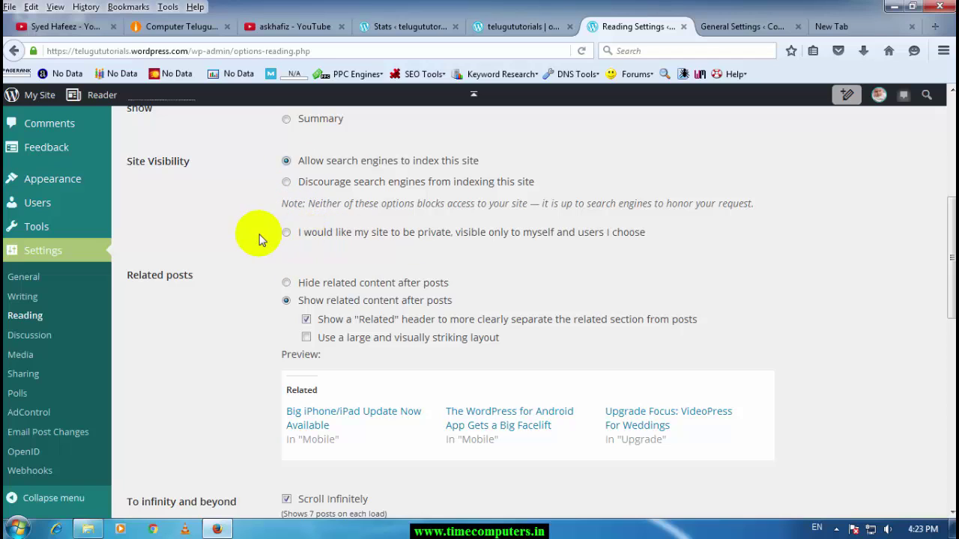
Compare the related posts options in the Reading Settings with the Related Articles section of the MS Excel 2013 post on timecomputers.in
{"action": "scroll", "coordinate": [257, 238], "scroll_direction": "down", "scroll_amount": 2}
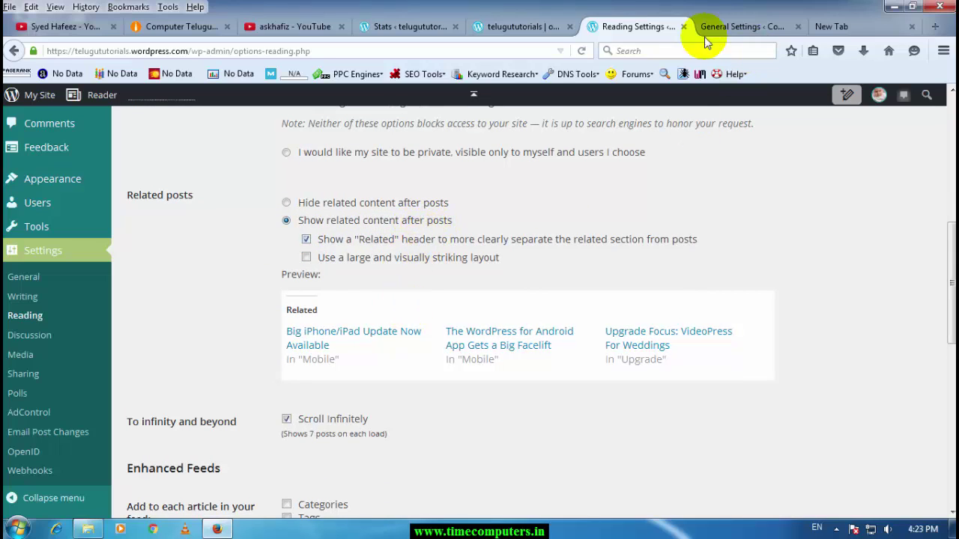
{"action": "left_click", "coordinate": [206, 28]}
{"action": "left_click", "coordinate": [395, 238]}
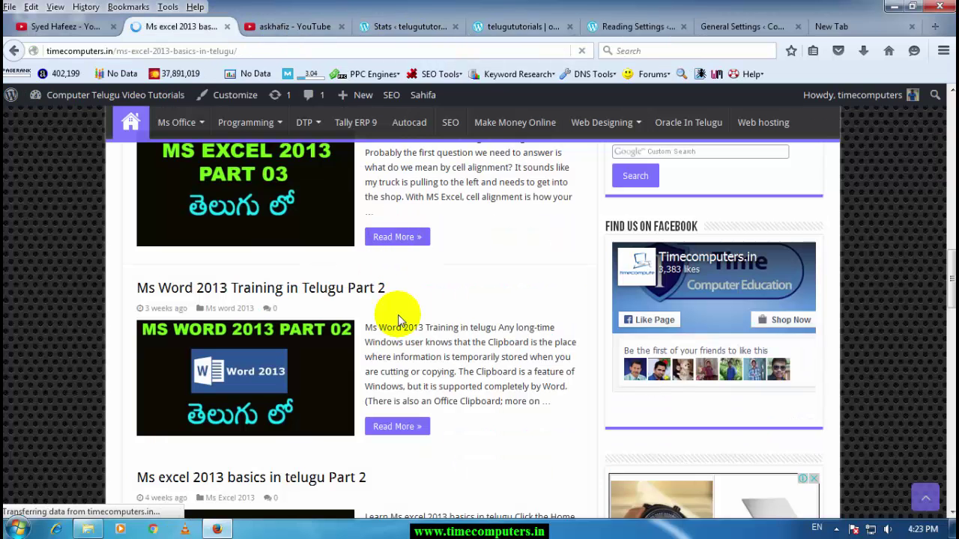
{"action": "scroll", "coordinate": [365, 378], "scroll_direction": "down", "scroll_amount": 6}
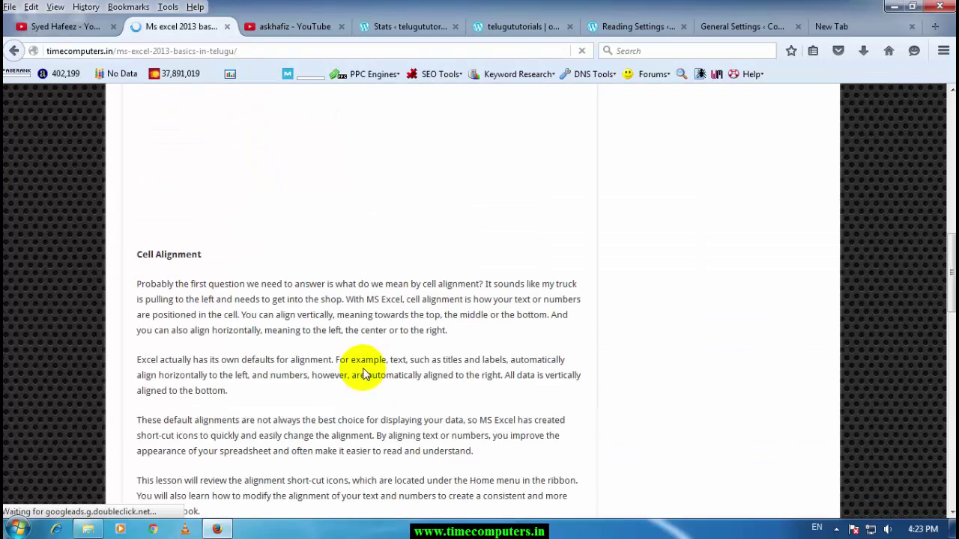
{"action": "scroll", "coordinate": [338, 342], "scroll_direction": "down", "scroll_amount": 10}
{"action": "scroll", "coordinate": [278, 324], "scroll_direction": "down", "scroll_amount": 6}
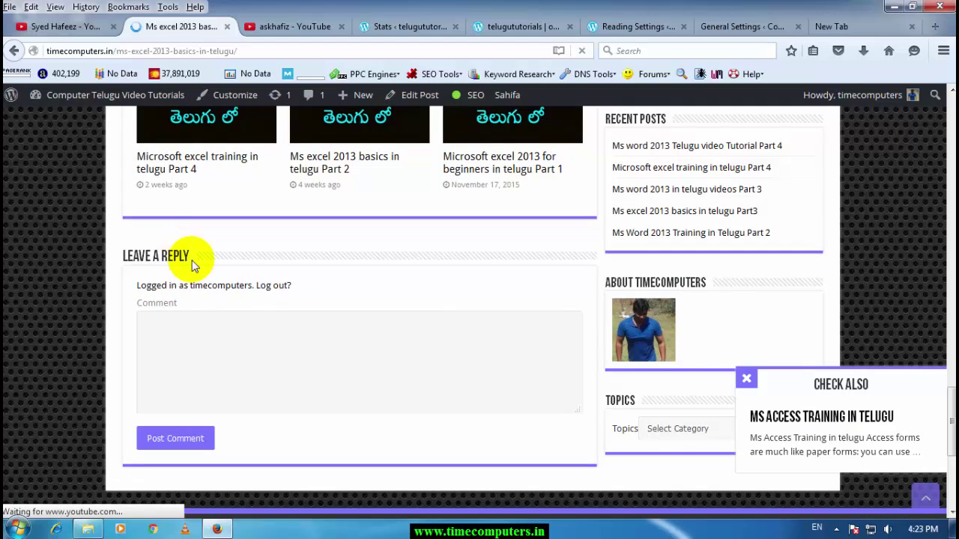
{"action": "scroll", "coordinate": [191, 259], "scroll_direction": "up", "scroll_amount": 4}
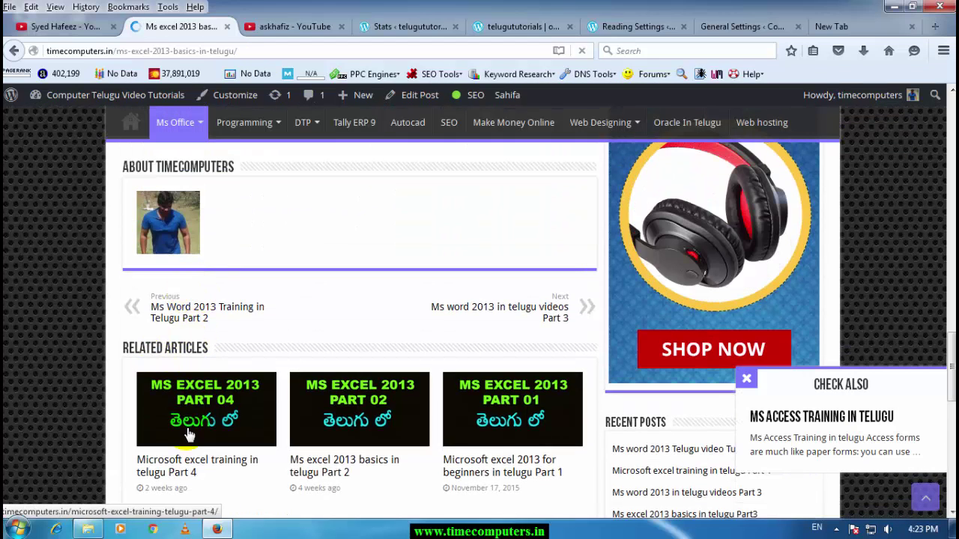
{"action": "left_click", "coordinate": [348, 393]}
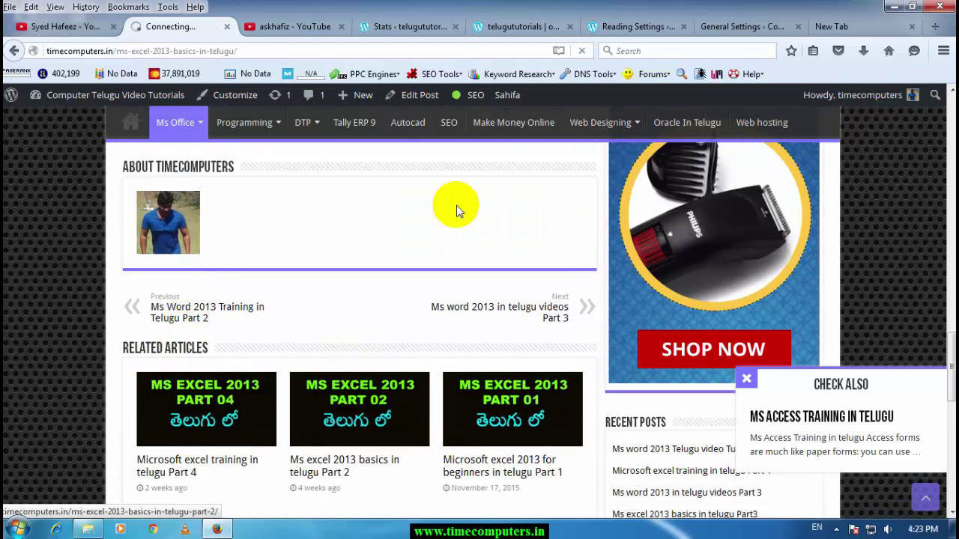
{"action": "left_click", "coordinate": [626, 26]}
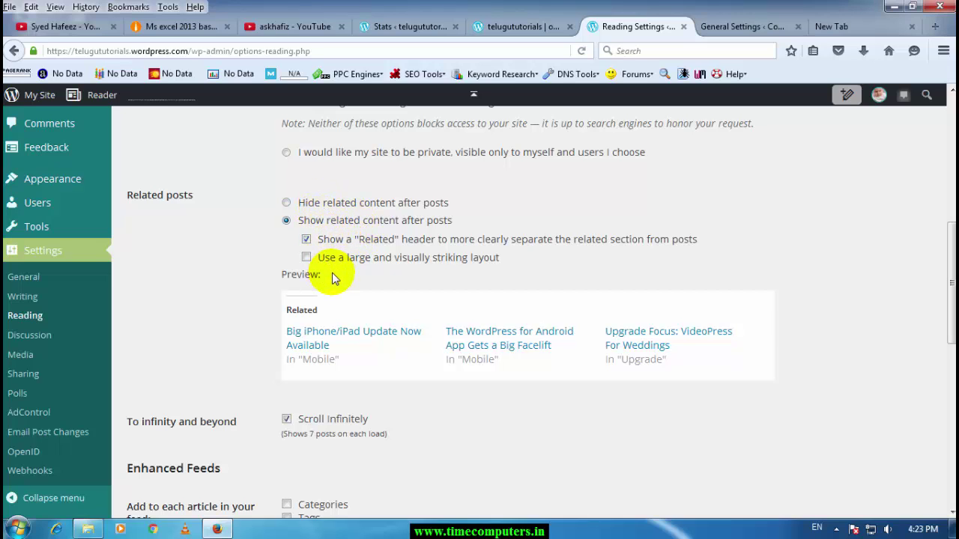
Review the infinite scroll option and the Enhanced Feeds options for adding items to each article in the feed
{"action": "scroll", "coordinate": [332, 277], "scroll_direction": "down", "scroll_amount": 2}
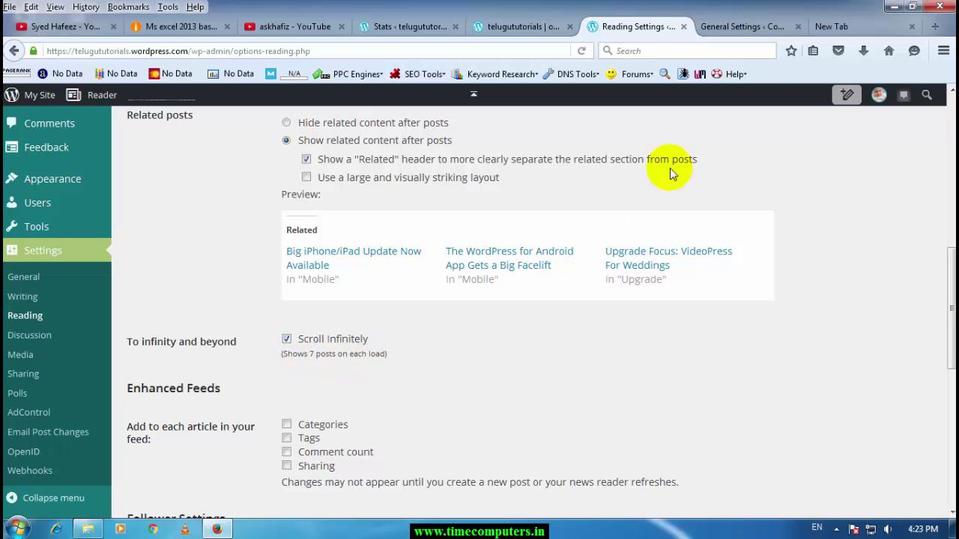
{"action": "left_click", "coordinate": [726, 28]}
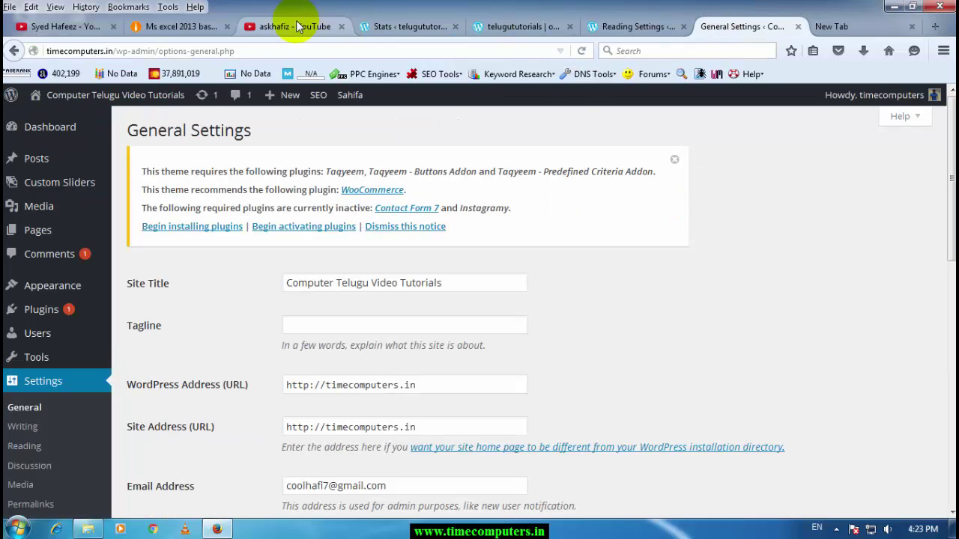
{"action": "left_click", "coordinate": [615, 26]}
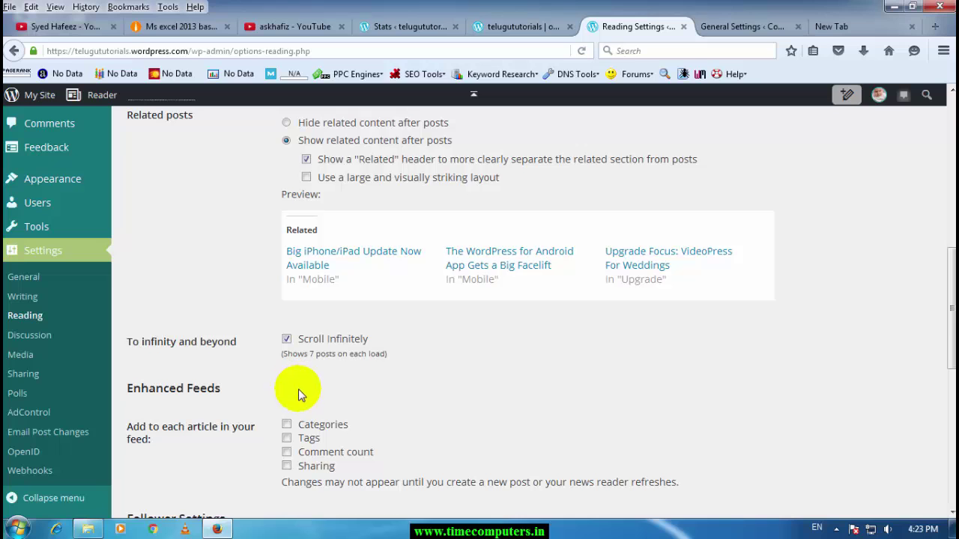
{"action": "scroll", "coordinate": [298, 388], "scroll_direction": "down", "scroll_amount": 2}
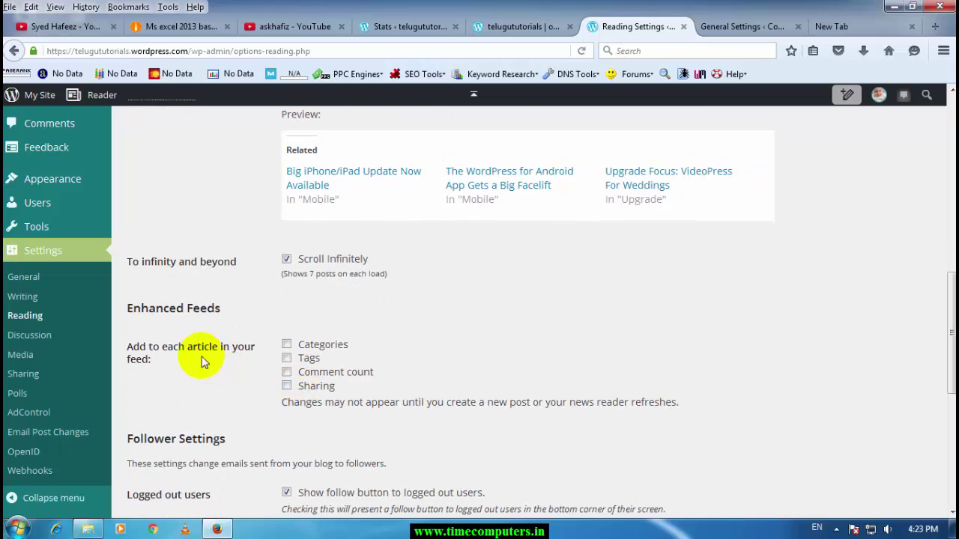
{"action": "scroll", "coordinate": [196, 357], "scroll_direction": "down", "scroll_amount": 4}
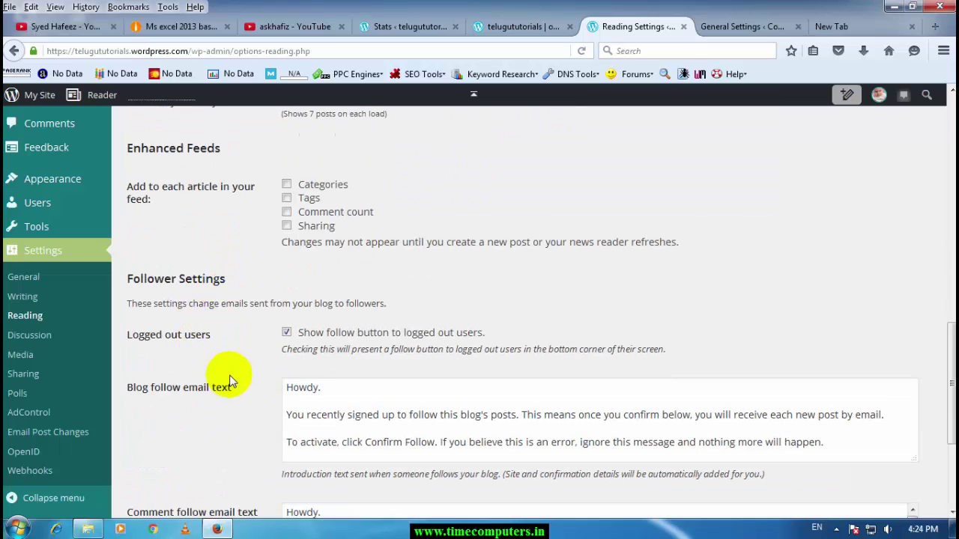
Examine the blog follow and comment follow email texts in the Follower Settings
{"action": "scroll", "coordinate": [230, 368], "scroll_direction": "down", "scroll_amount": 4}
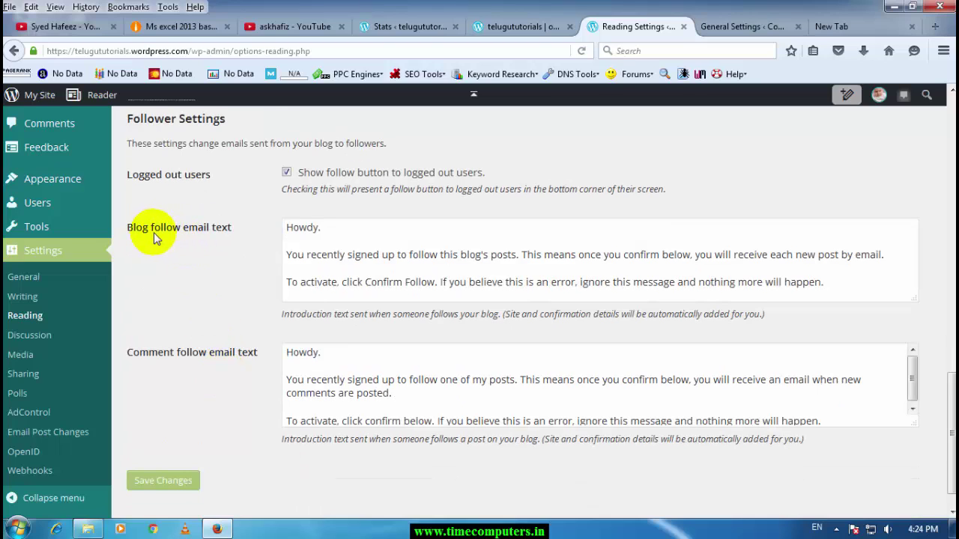
{"action": "left_click", "coordinate": [298, 240]}
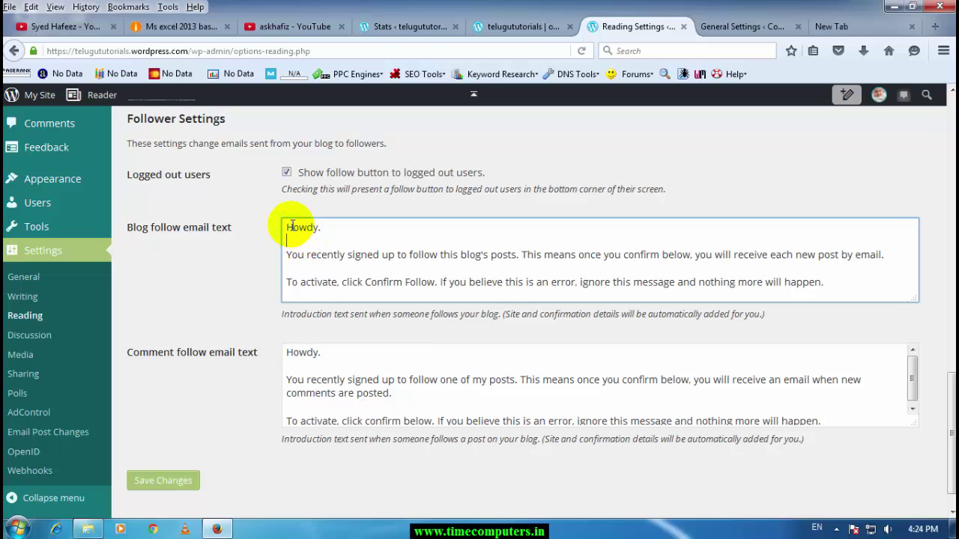
{"action": "left_click", "coordinate": [299, 230]}
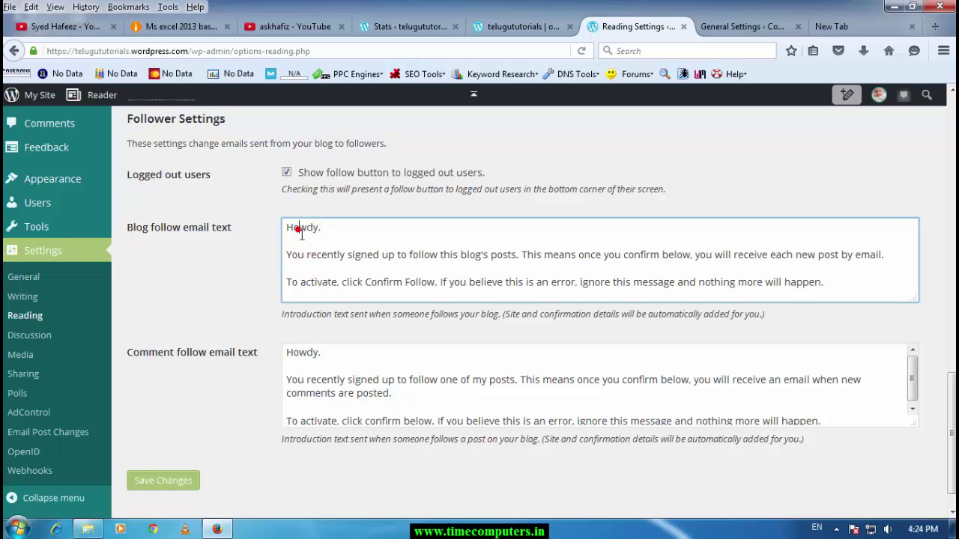
{"action": "left_click", "coordinate": [353, 264]}
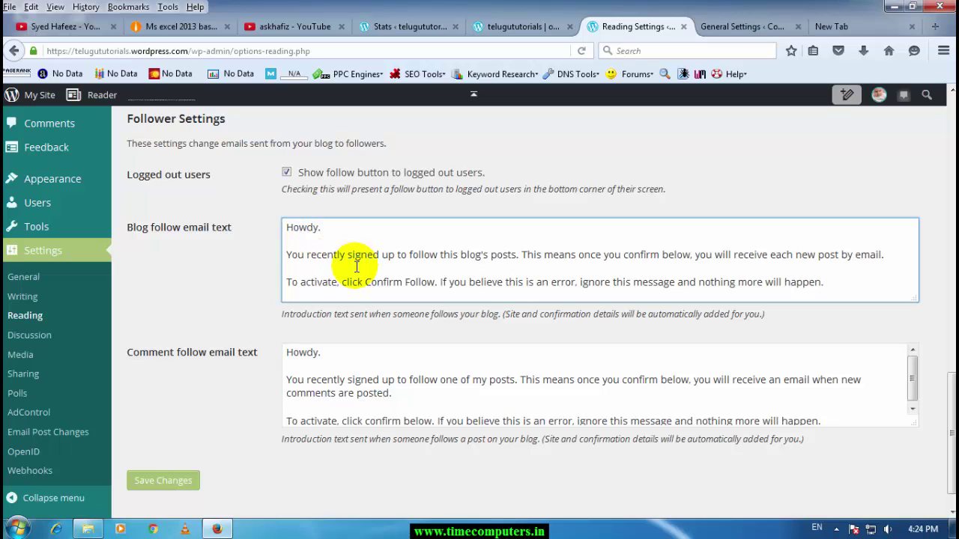
{"action": "left_click", "coordinate": [299, 365]}
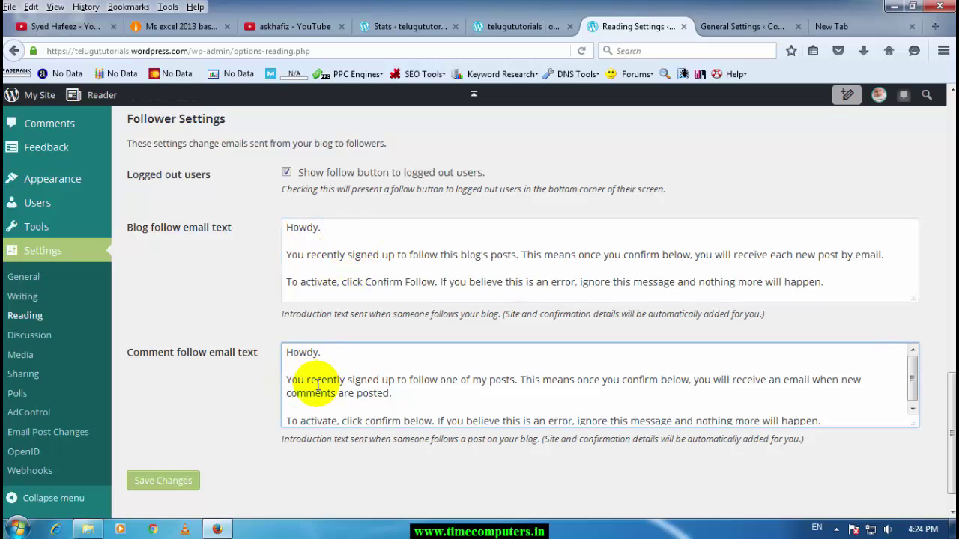